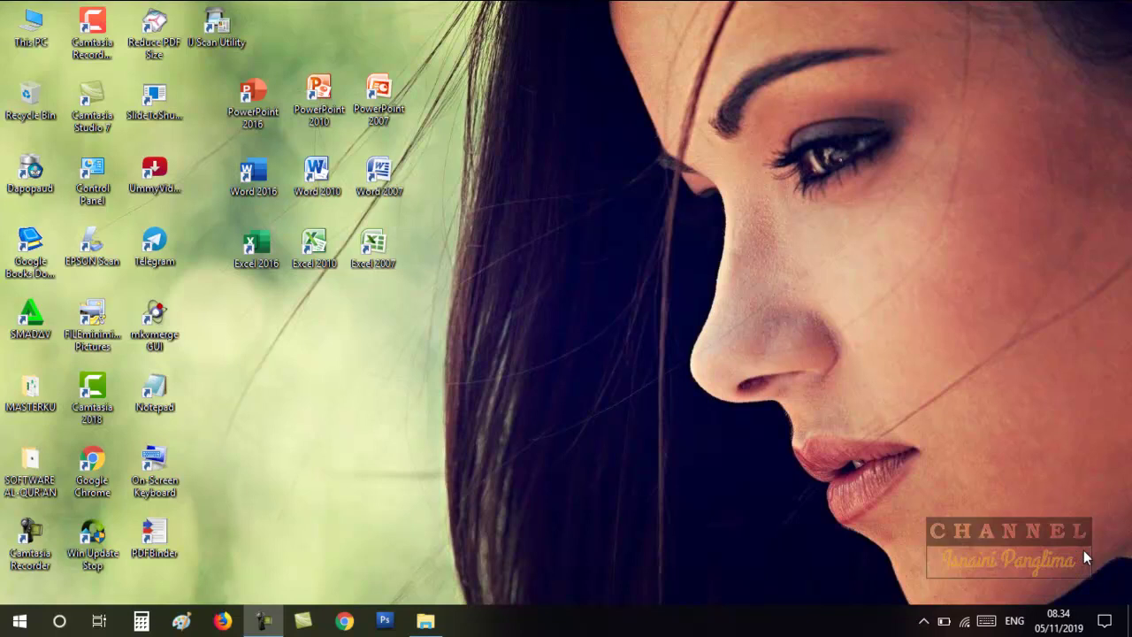
Step: Refresh the desktop, then open the SKRIPSI-KU folder and select the BAB II file
{"action": "right_click", "coordinate": [727, 246]}
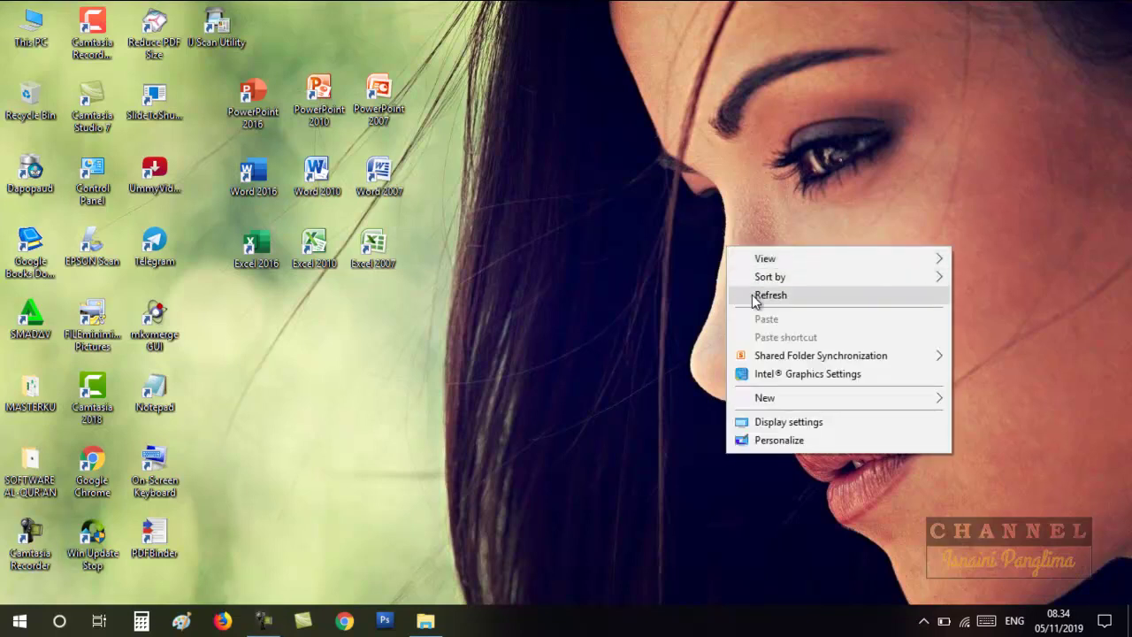
{"action": "left_click", "coordinate": [752, 294]}
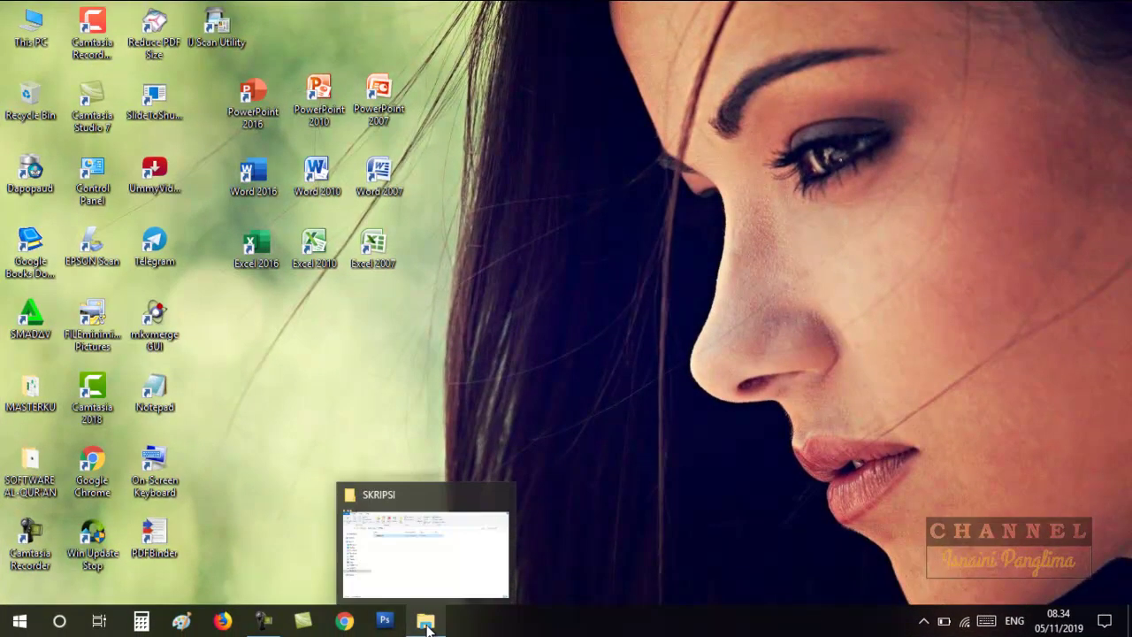
{"action": "left_click", "coordinate": [426, 556]}
{"action": "key", "text": "Return"}
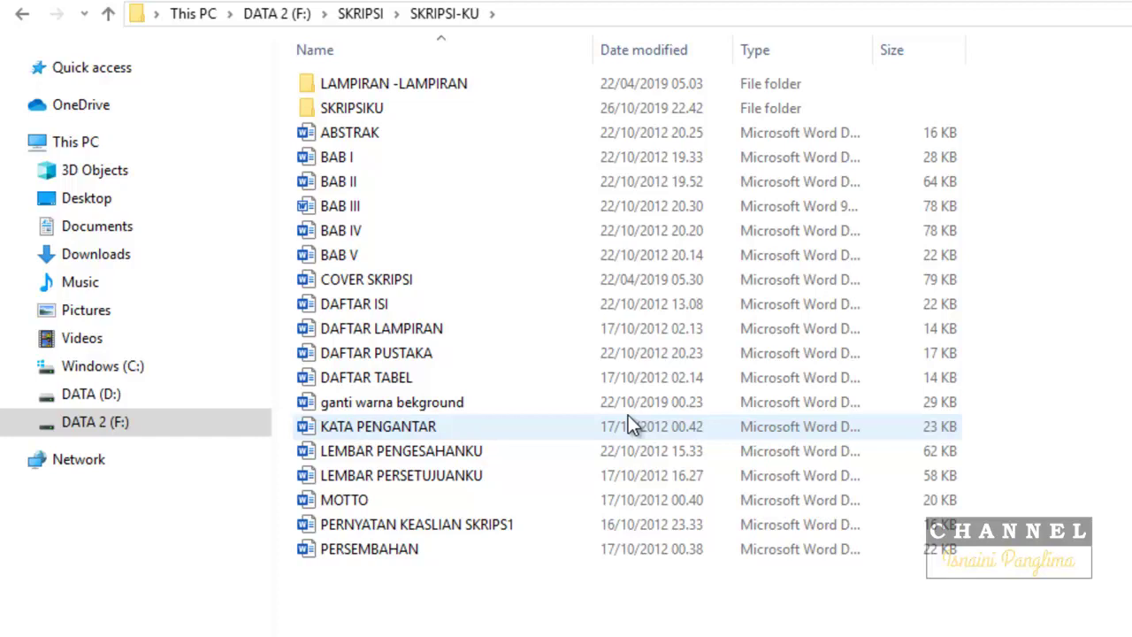
{"action": "left_click", "coordinate": [354, 189]}
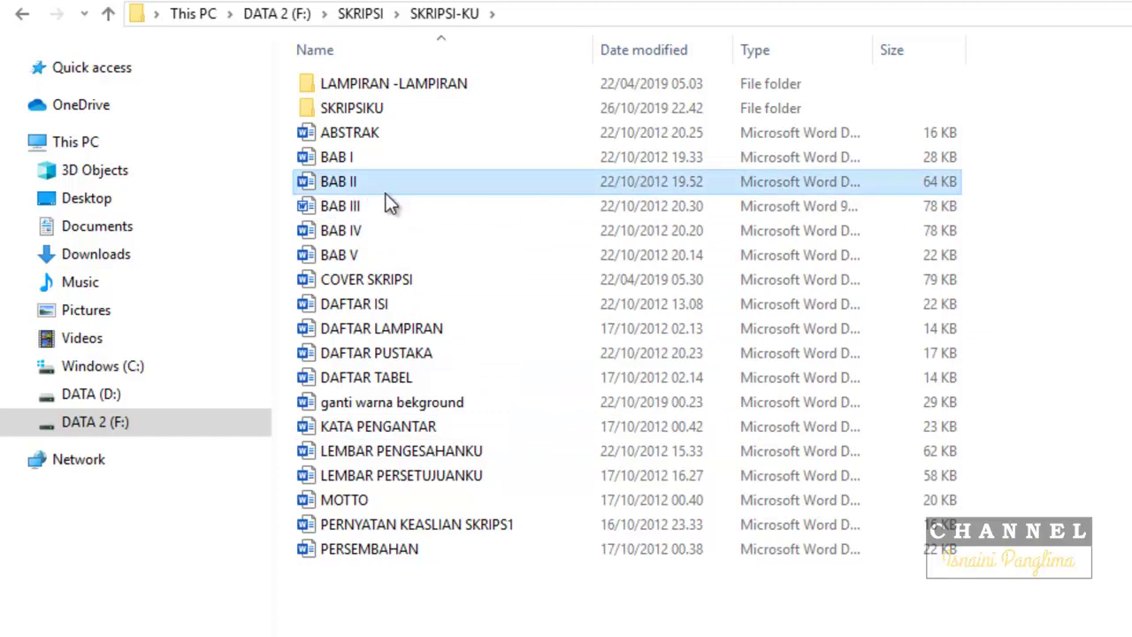
Step: Open BAB II in Word, skim its 41 KAJIAN PUSTAKA pages, and return to the top
{"action": "double_click", "coordinate": [387, 191]}
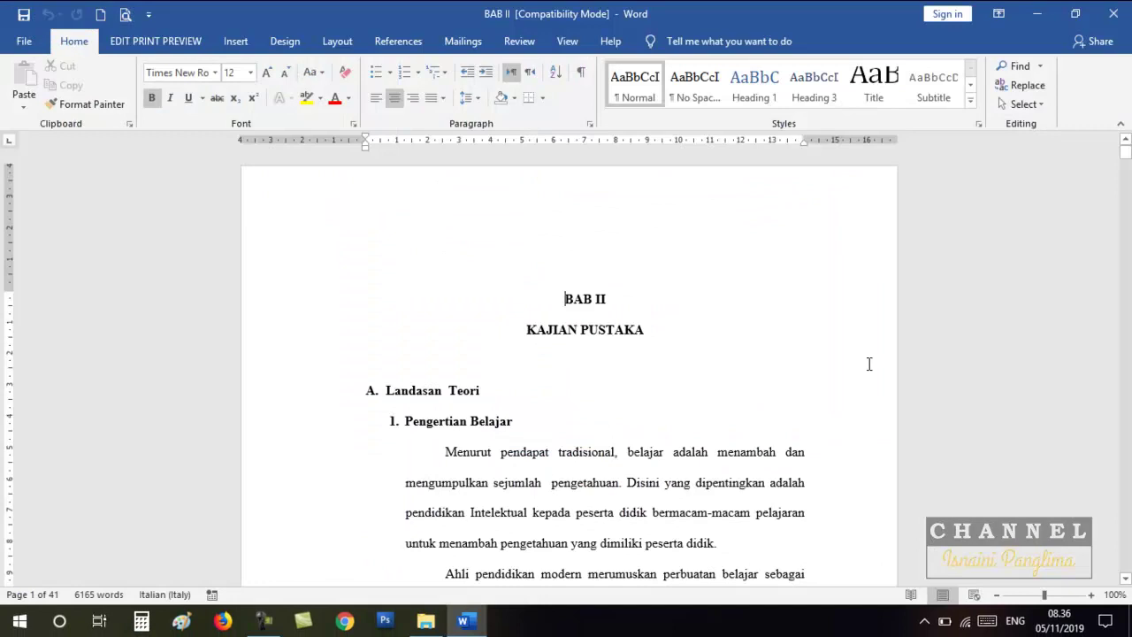
{"action": "scroll", "coordinate": [698, 350], "scroll_direction": "down", "scroll_amount": 3}
{"action": "scroll", "coordinate": [681, 362], "scroll_direction": "down", "scroll_amount": 6}
{"action": "scroll", "coordinate": [682, 370], "scroll_direction": "down", "scroll_amount": 6}
{"action": "scroll", "coordinate": [682, 370], "scroll_direction": "down", "scroll_amount": 5}
{"action": "scroll", "coordinate": [677, 389], "scroll_direction": "down", "scroll_amount": 5}
{"action": "scroll", "coordinate": [675, 397], "scroll_direction": "down", "scroll_amount": 5}
{"action": "scroll", "coordinate": [655, 402], "scroll_direction": "down", "scroll_amount": 5}
{"action": "scroll", "coordinate": [645, 406], "scroll_direction": "down", "scroll_amount": 5}
{"action": "scroll", "coordinate": [645, 406], "scroll_direction": "down", "scroll_amount": 5}
{"action": "scroll", "coordinate": [645, 406], "scroll_direction": "down", "scroll_amount": 5}
{"action": "scroll", "coordinate": [646, 405], "scroll_direction": "down", "scroll_amount": 8}
{"action": "scroll", "coordinate": [644, 405], "scroll_direction": "down", "scroll_amount": 5}
{"action": "scroll", "coordinate": [644, 407], "scroll_direction": "down", "scroll_amount": 5}
{"action": "scroll", "coordinate": [645, 407], "scroll_direction": "down", "scroll_amount": 5}
{"action": "scroll", "coordinate": [645, 410], "scroll_direction": "up", "scroll_amount": 5}
{"action": "scroll", "coordinate": [643, 405], "scroll_direction": "up", "scroll_amount": 5}
{"action": "scroll", "coordinate": [642, 400], "scroll_direction": "up", "scroll_amount": 3}
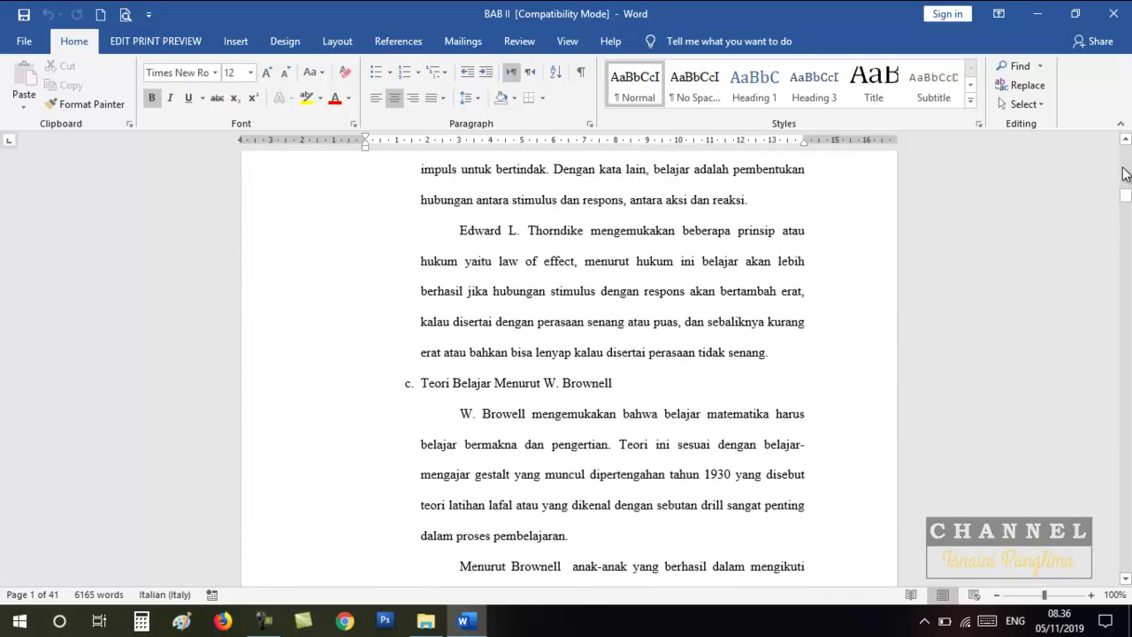
{"action": "left_click_drag", "start_coordinate": [1125, 190], "coordinate": [1123, 149]}
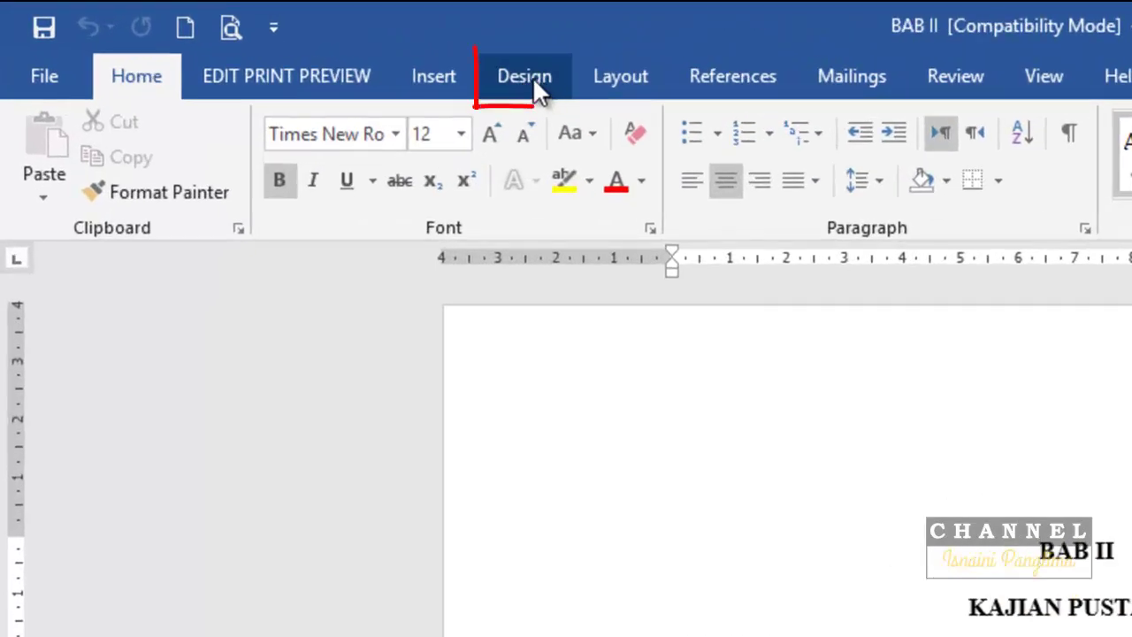
Step: Apply the preset diagonal DO NOT COPY 1 watermark from the Design watermark gallery
{"action": "left_click", "coordinate": [533, 76]}
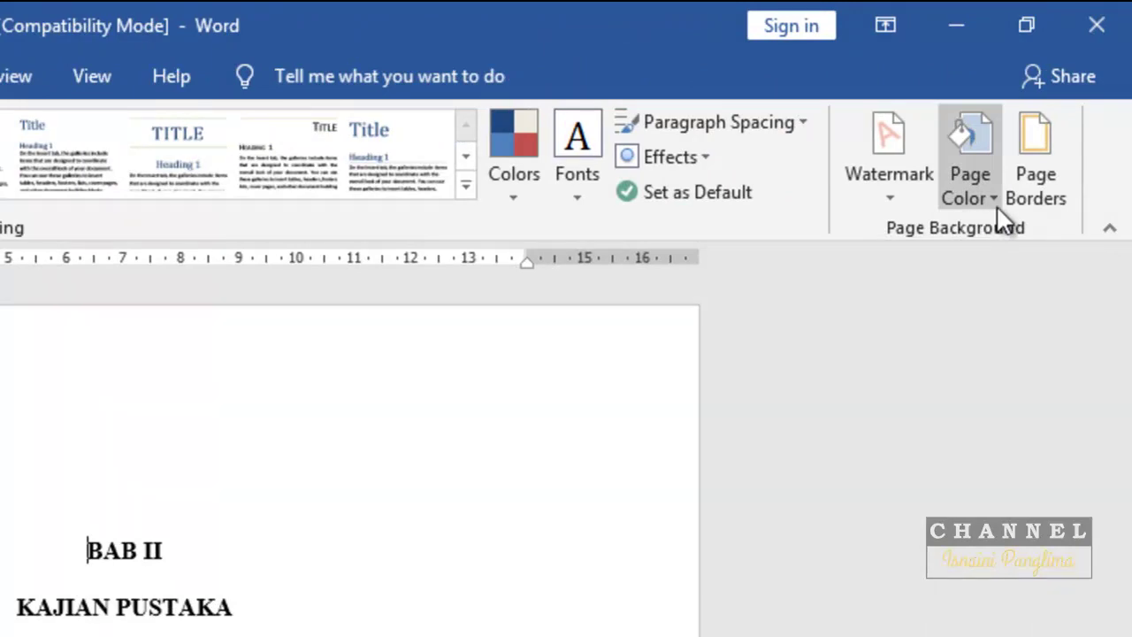
{"action": "left_click", "coordinate": [903, 187]}
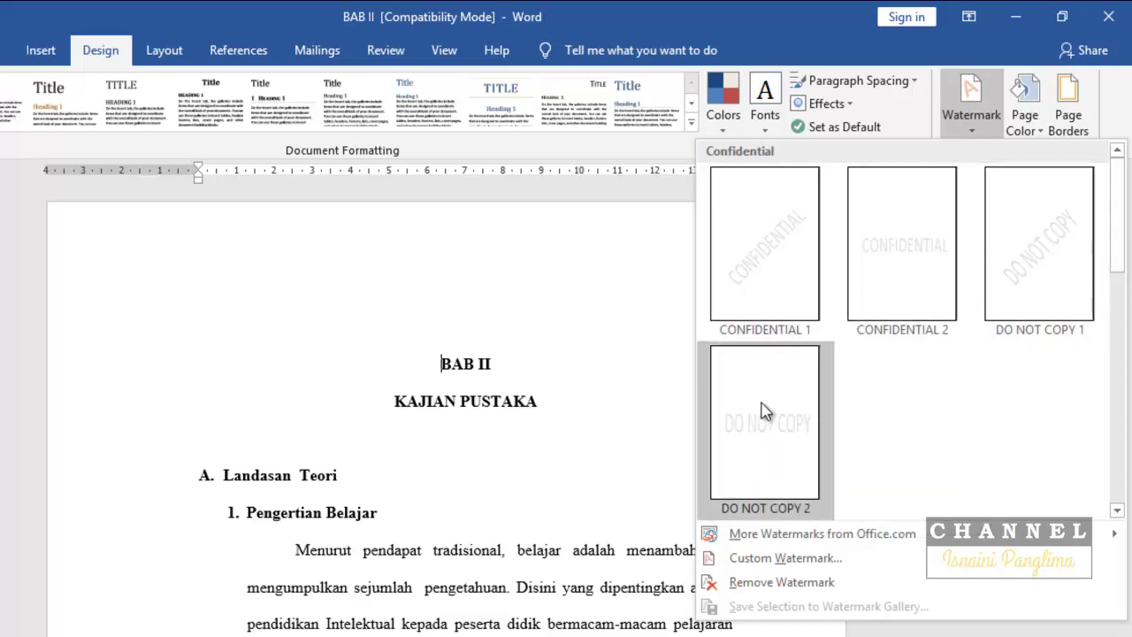
{"action": "scroll", "coordinate": [761, 417], "scroll_direction": "down", "scroll_amount": 5}
{"action": "scroll", "coordinate": [827, 404], "scroll_direction": "up", "scroll_amount": 5}
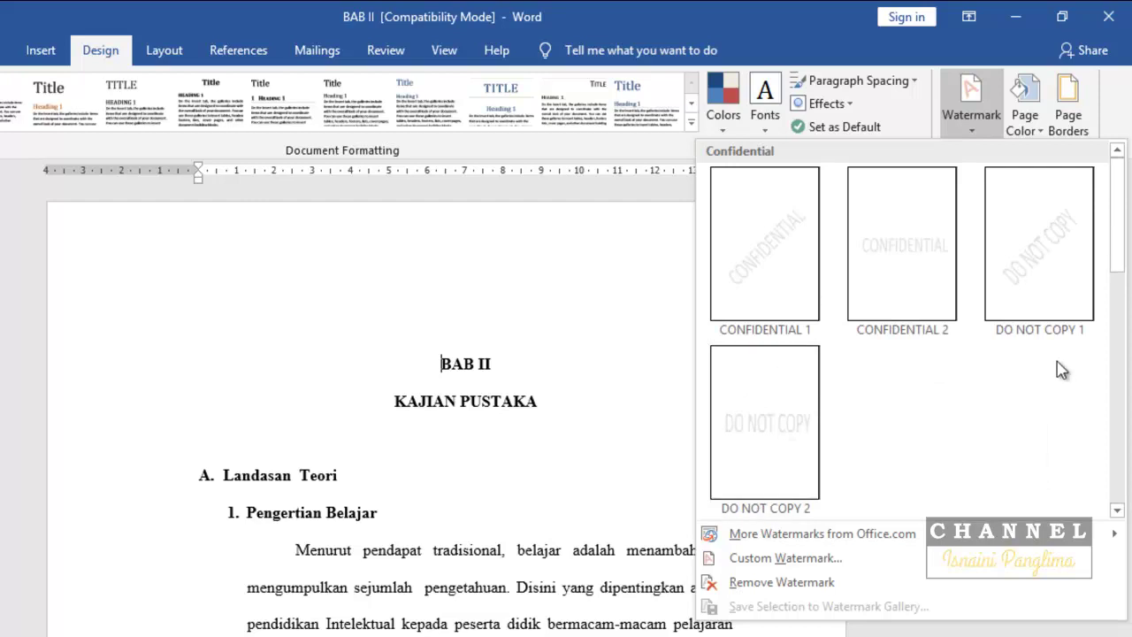
{"action": "left_click", "coordinate": [1042, 255]}
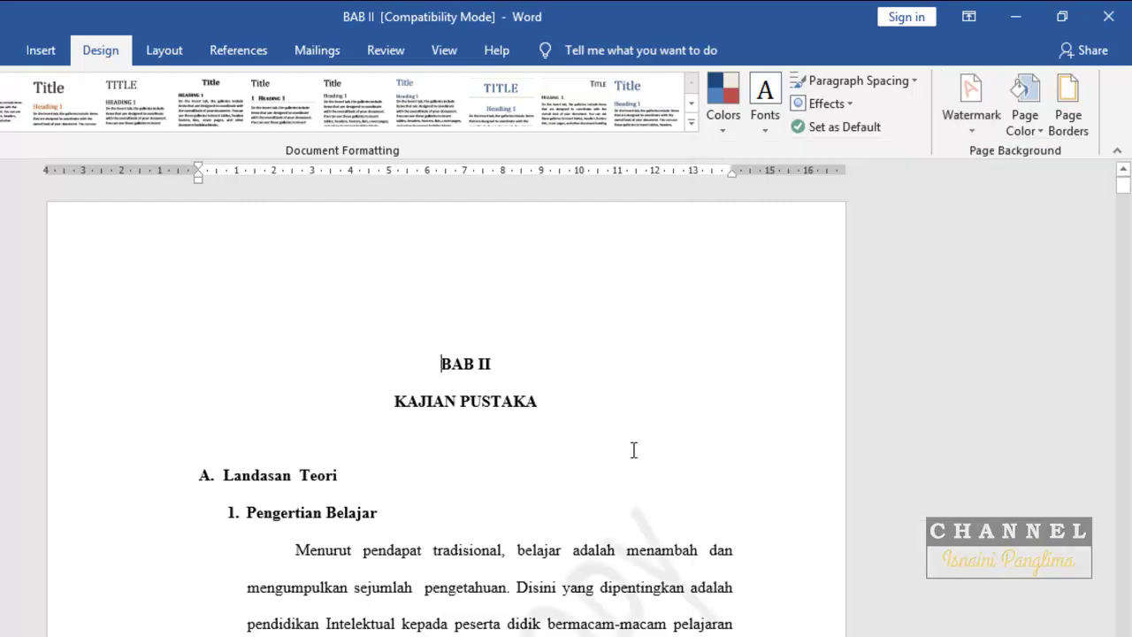
{"action": "scroll", "coordinate": [628, 482], "scroll_direction": "down", "scroll_amount": 3}
{"action": "scroll", "coordinate": [626, 510], "scroll_direction": "down", "scroll_amount": 3}
{"action": "scroll", "coordinate": [626, 511], "scroll_direction": "down", "scroll_amount": 3}
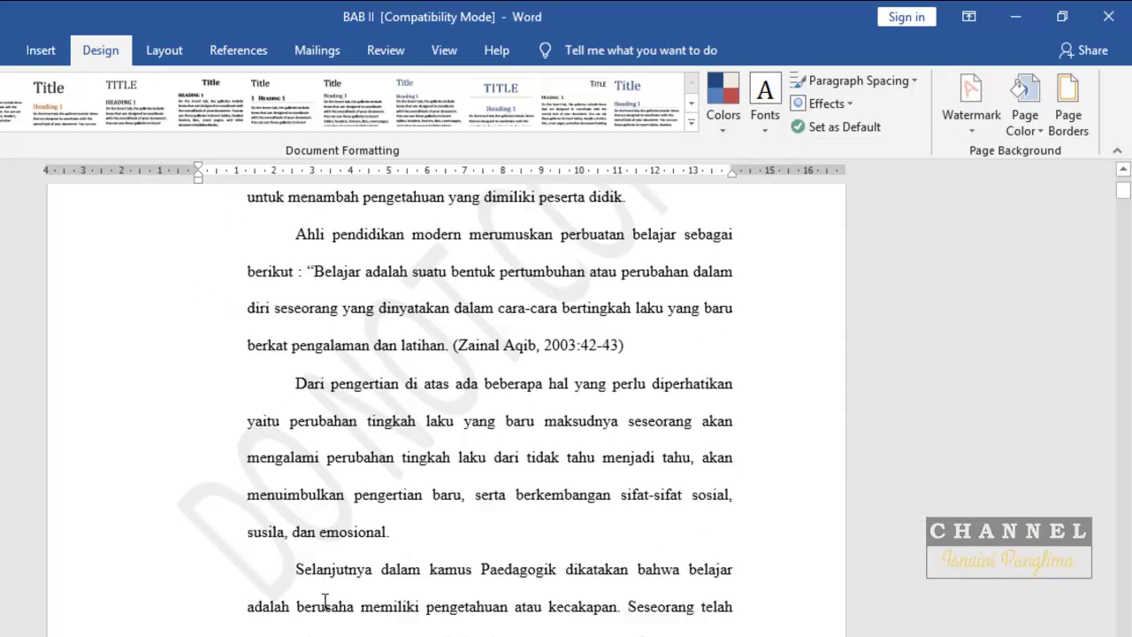
{"action": "scroll", "coordinate": [283, 556], "scroll_direction": "up", "scroll_amount": 3}
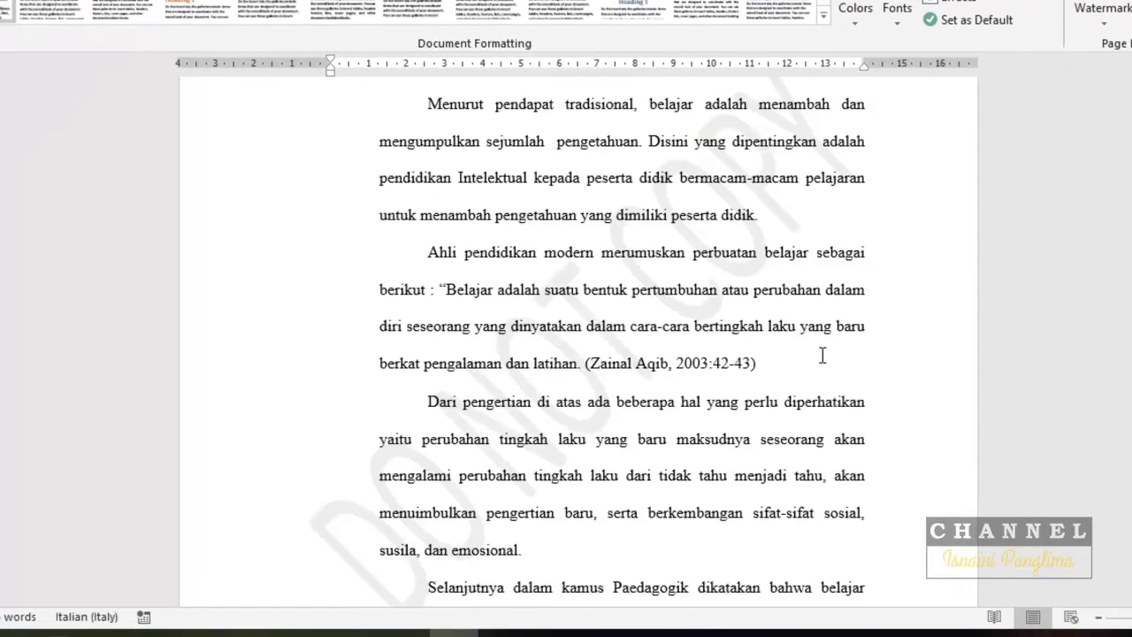
{"action": "scroll", "coordinate": [822, 354], "scroll_direction": "up", "scroll_amount": 4}
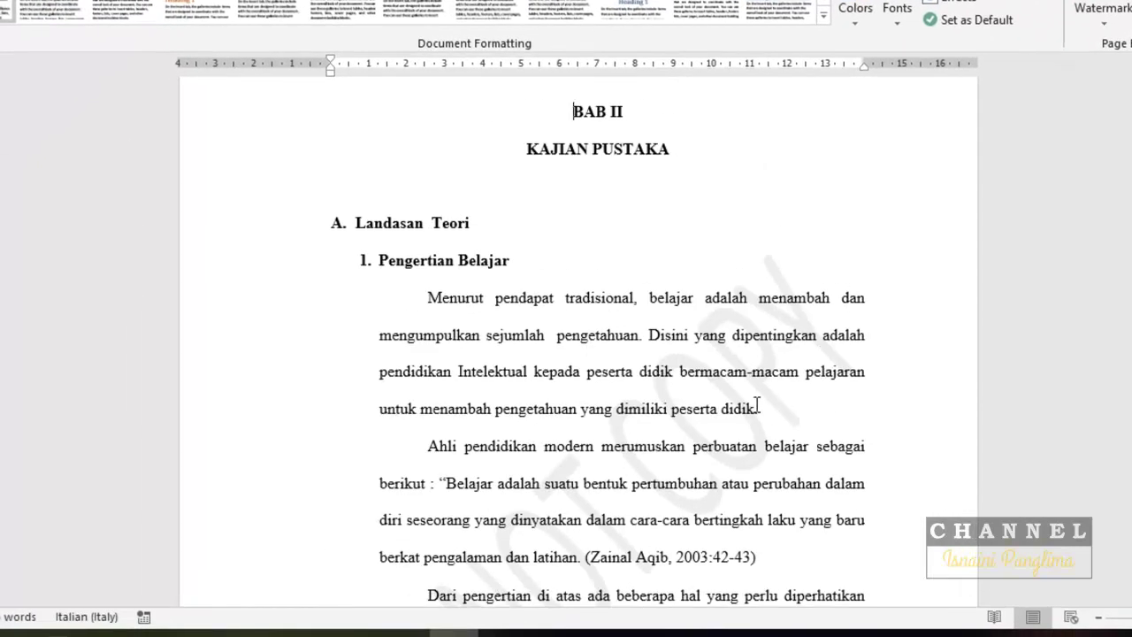
{"action": "scroll", "coordinate": [756, 405], "scroll_direction": "down", "scroll_amount": 3}
{"action": "scroll", "coordinate": [841, 427], "scroll_direction": "down", "scroll_amount": 3}
{"action": "scroll", "coordinate": [841, 427], "scroll_direction": "down", "scroll_amount": 2}
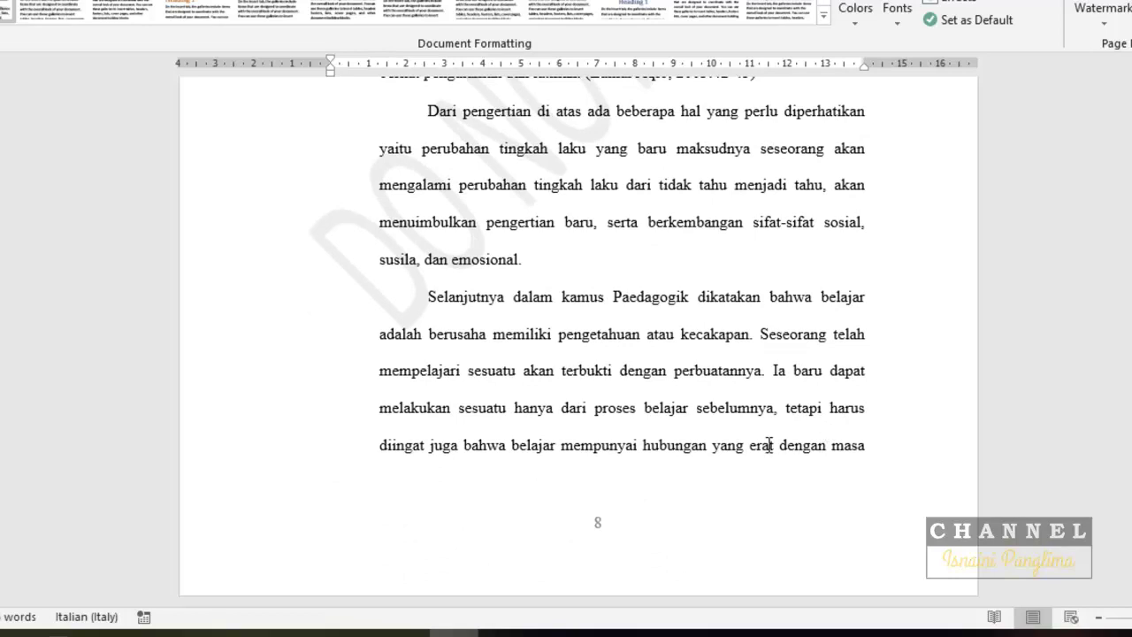
{"action": "scroll", "coordinate": [768, 445], "scroll_direction": "up", "scroll_amount": 2}
{"action": "scroll", "coordinate": [769, 445], "scroll_direction": "up", "scroll_amount": 4}
{"action": "scroll", "coordinate": [769, 445], "scroll_direction": "up", "scroll_amount": 4}
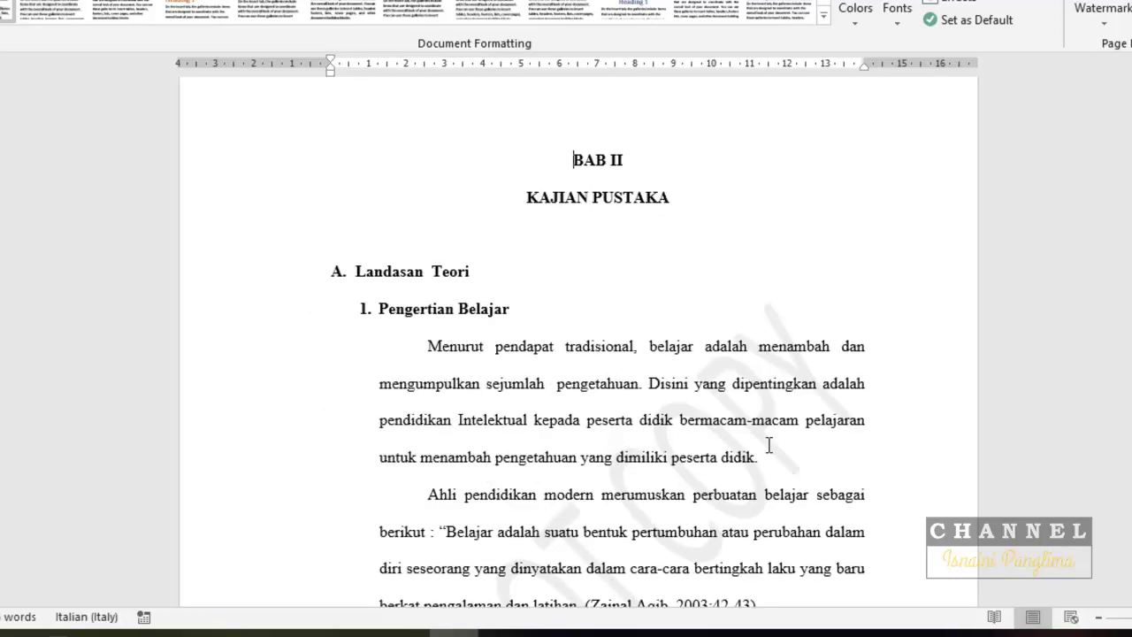
{"action": "scroll", "coordinate": [803, 420], "scroll_direction": "down", "scroll_amount": 2}
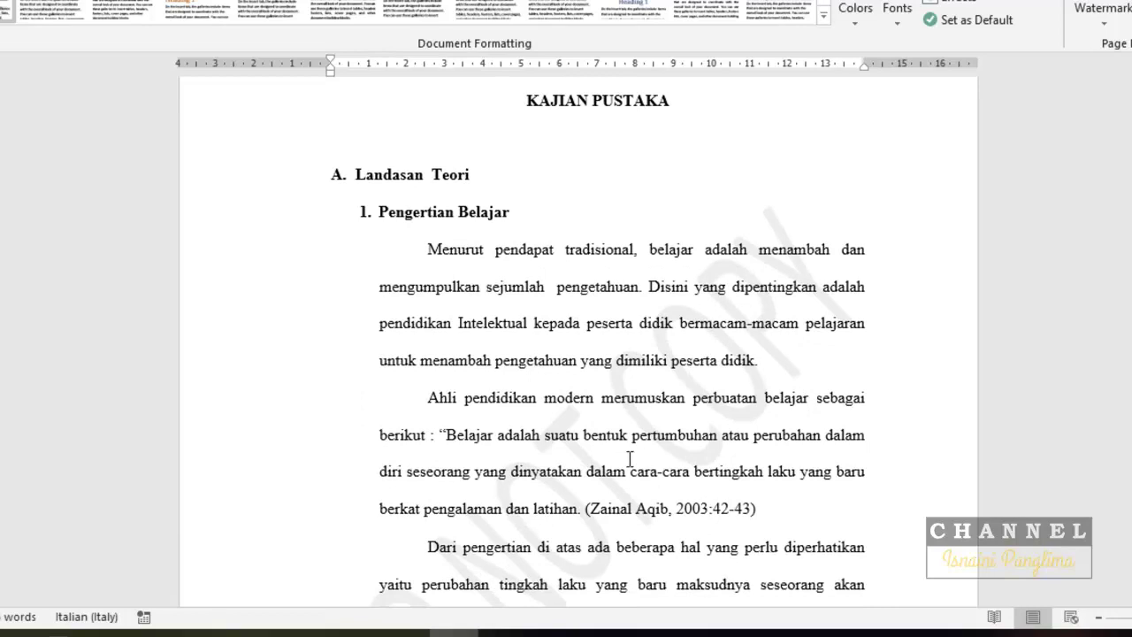
{"action": "scroll", "coordinate": [566, 464], "scroll_direction": "down", "scroll_amount": 5}
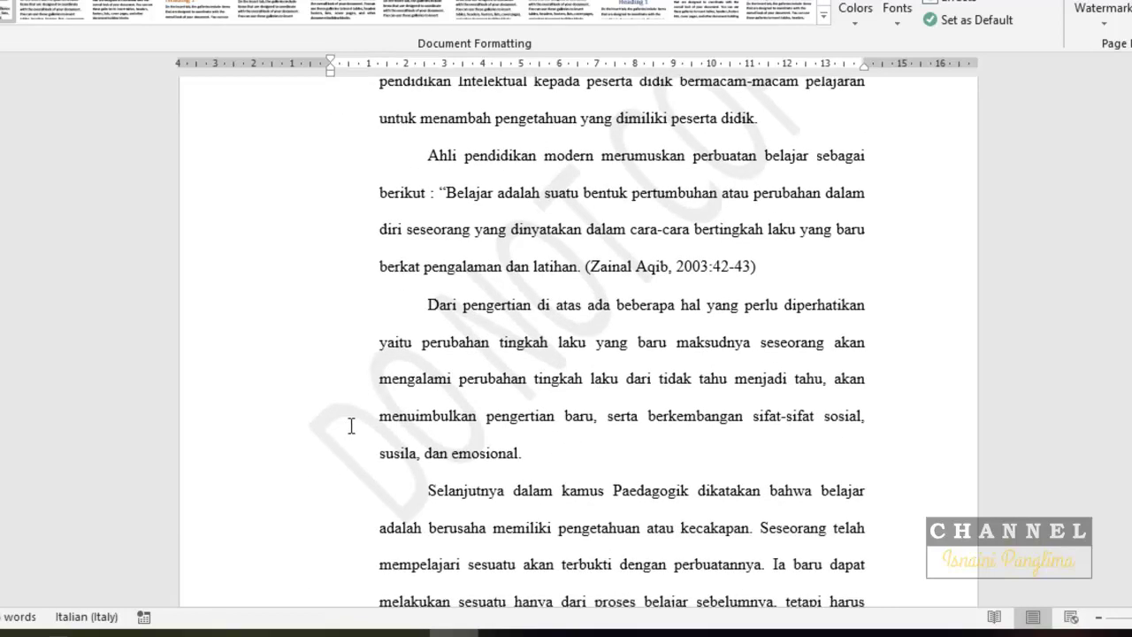
{"action": "scroll", "coordinate": [897, 364], "scroll_direction": "up", "scroll_amount": 7}
{"action": "scroll", "coordinate": [939, 343], "scroll_direction": "up", "scroll_amount": 1}
{"action": "scroll", "coordinate": [939, 343], "scroll_direction": "up", "scroll_amount": 1}
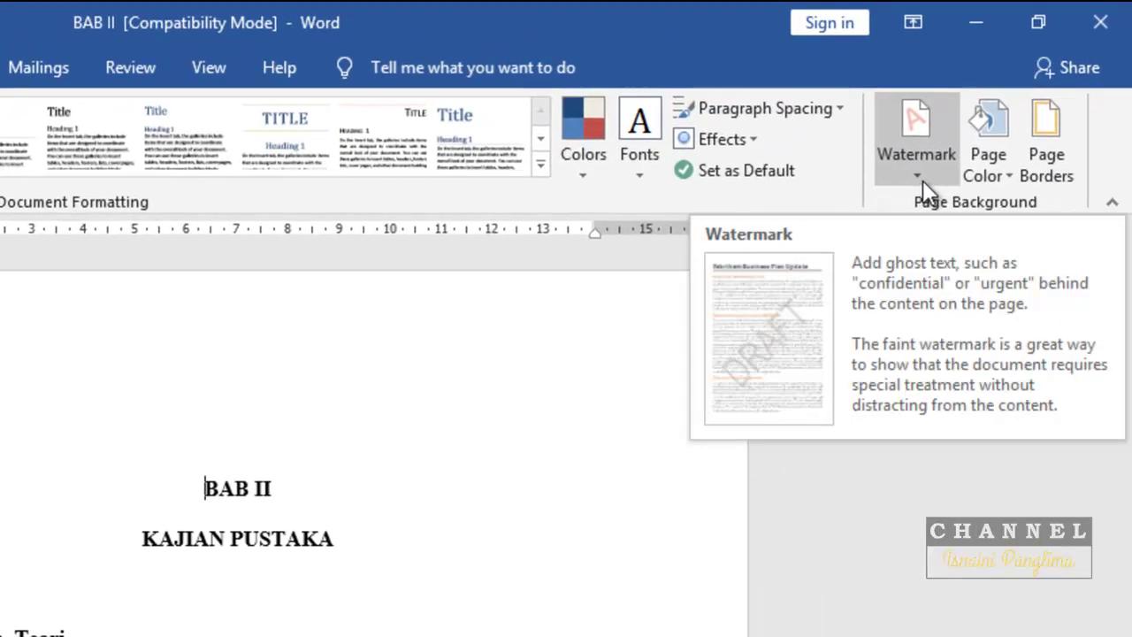
Step: Remove the existing DO NOT COPY watermark from the document
{"action": "left_click", "coordinate": [1057, 72]}
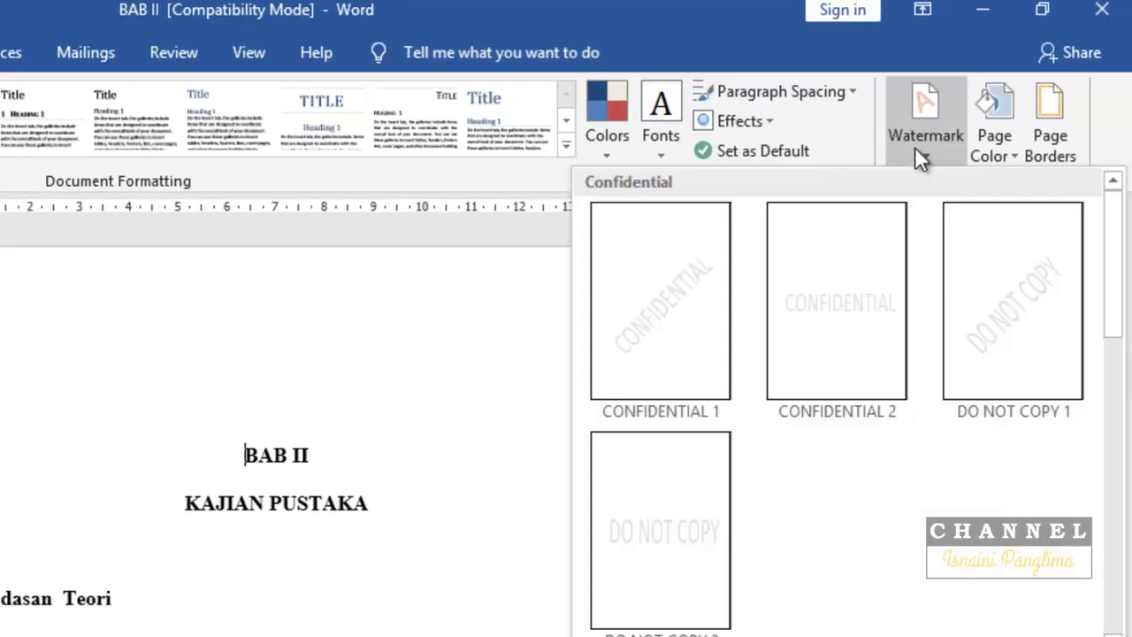
{"action": "left_click", "coordinate": [783, 577]}
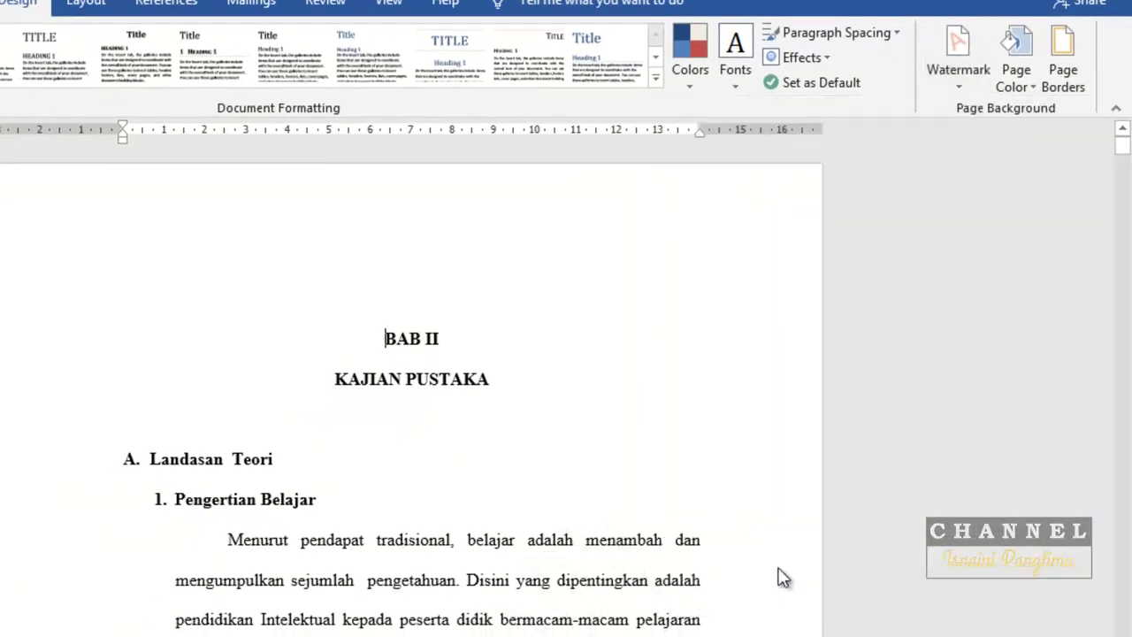
{"action": "scroll", "coordinate": [599, 534], "scroll_direction": "down", "scroll_amount": 2}
{"action": "scroll", "coordinate": [599, 533], "scroll_direction": "up", "scroll_amount": 2}
Step: In Custom Watermark, choose a text watermark reading 'Dilarang Menggandakan'
{"action": "left_click", "coordinate": [967, 96]}
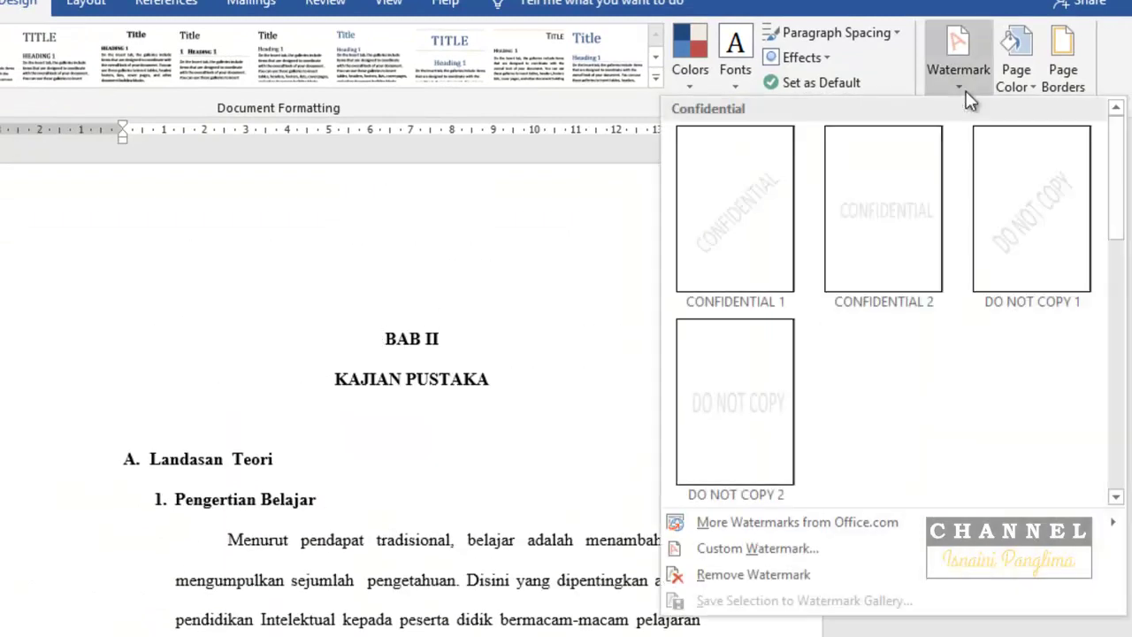
{"action": "left_click", "coordinate": [771, 550]}
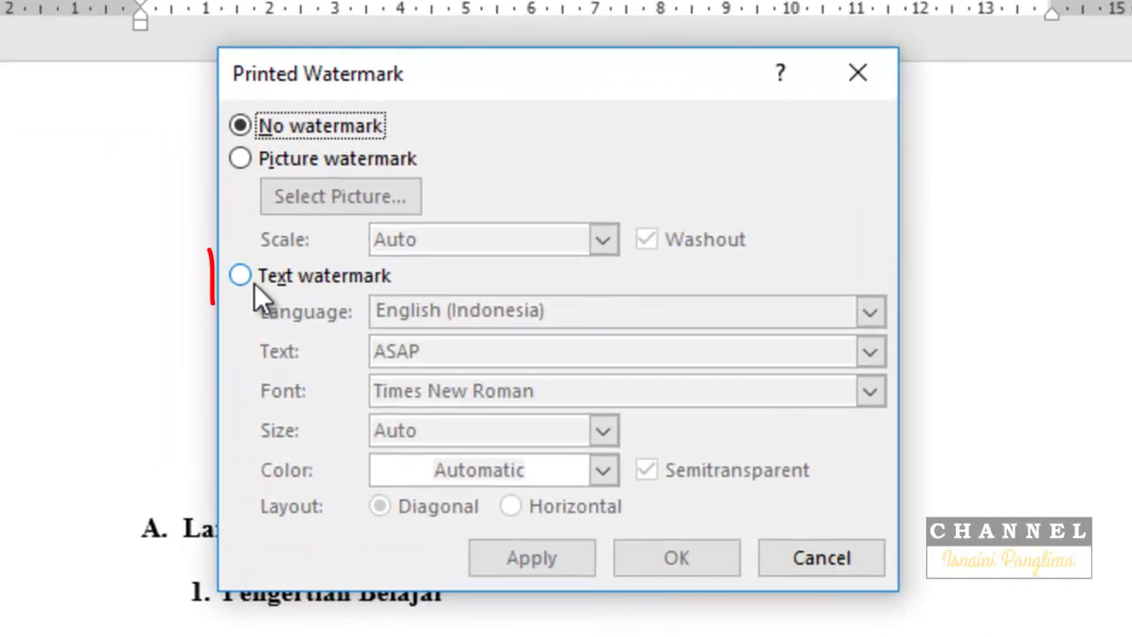
{"action": "left_click", "coordinate": [247, 278]}
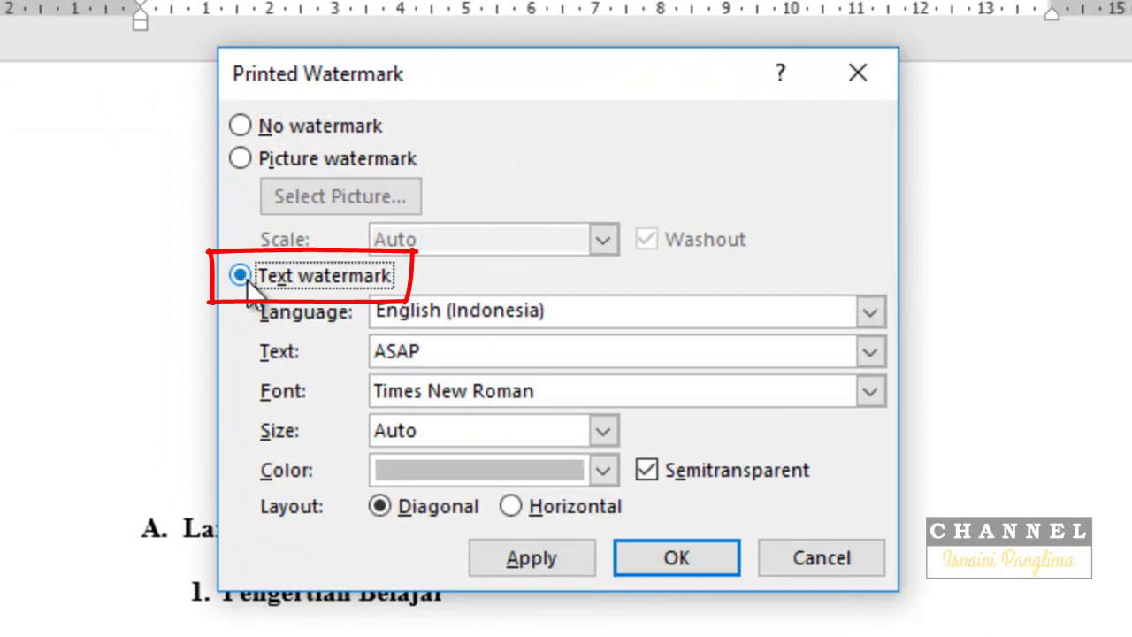
{"action": "left_click", "coordinate": [512, 347]}
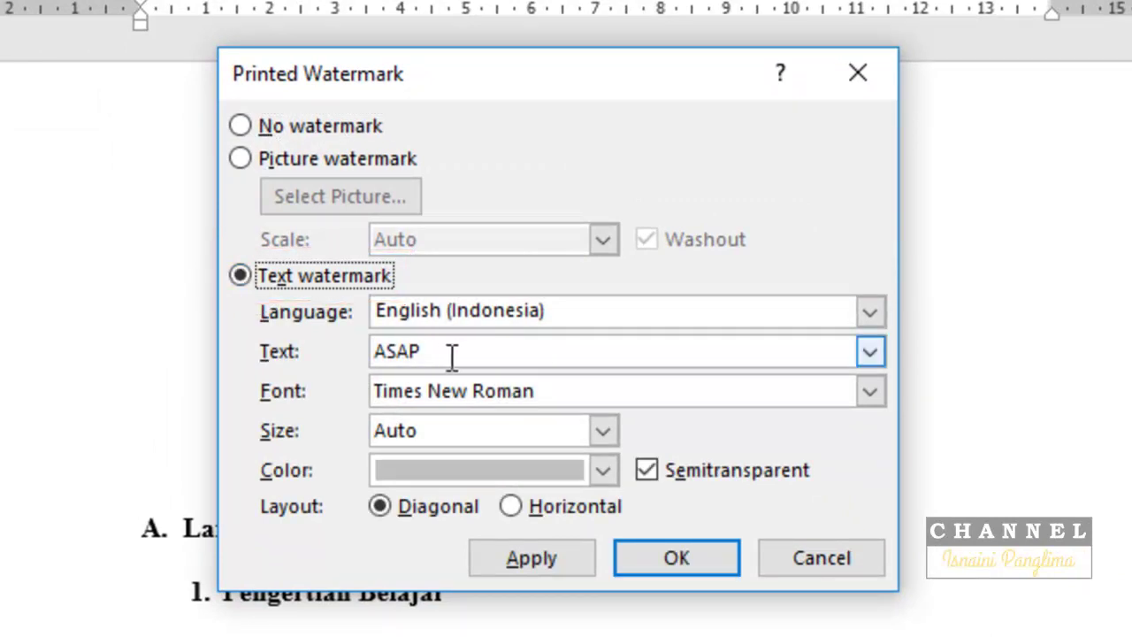
{"action": "left_click_drag", "start_coordinate": [494, 356], "coordinate": [374, 354]}
{"action": "type", "text": "dila"}
{"action": "key", "text": "BackSpace"}
{"action": "key", "text": "BackSpace"}
{"action": "key", "text": "BackSpace"}
{"action": "key", "text": "BackSpace"}
{"action": "type", "text": "Dilarang Menggandakan"}
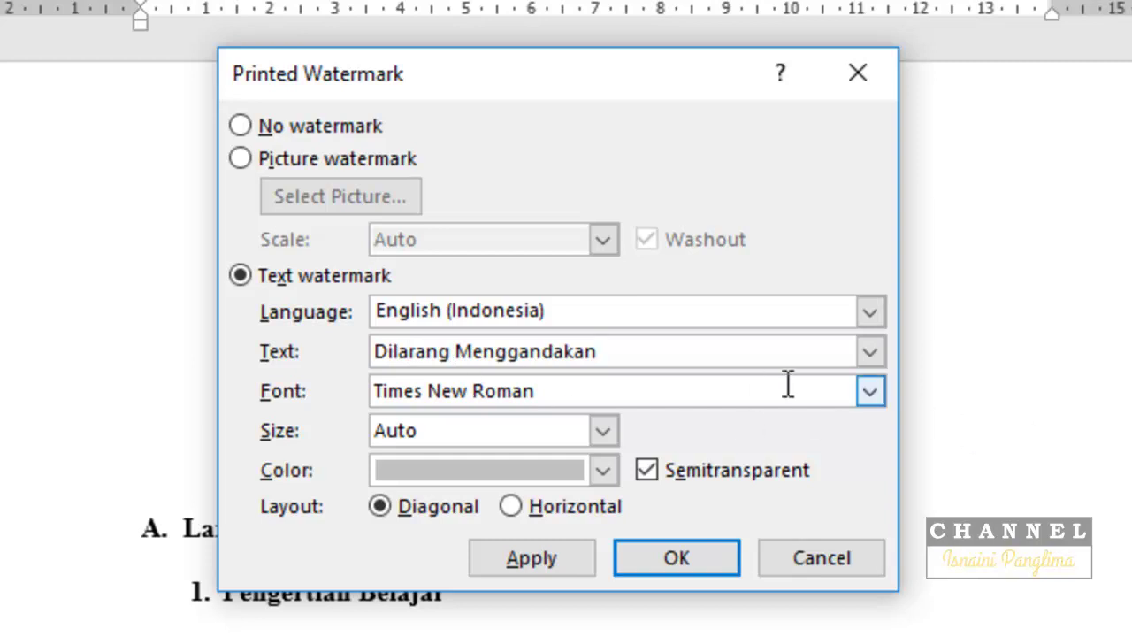
Step: Keep the watermark font as Times New Roman and the size as Auto
{"action": "left_click", "coordinate": [862, 395]}
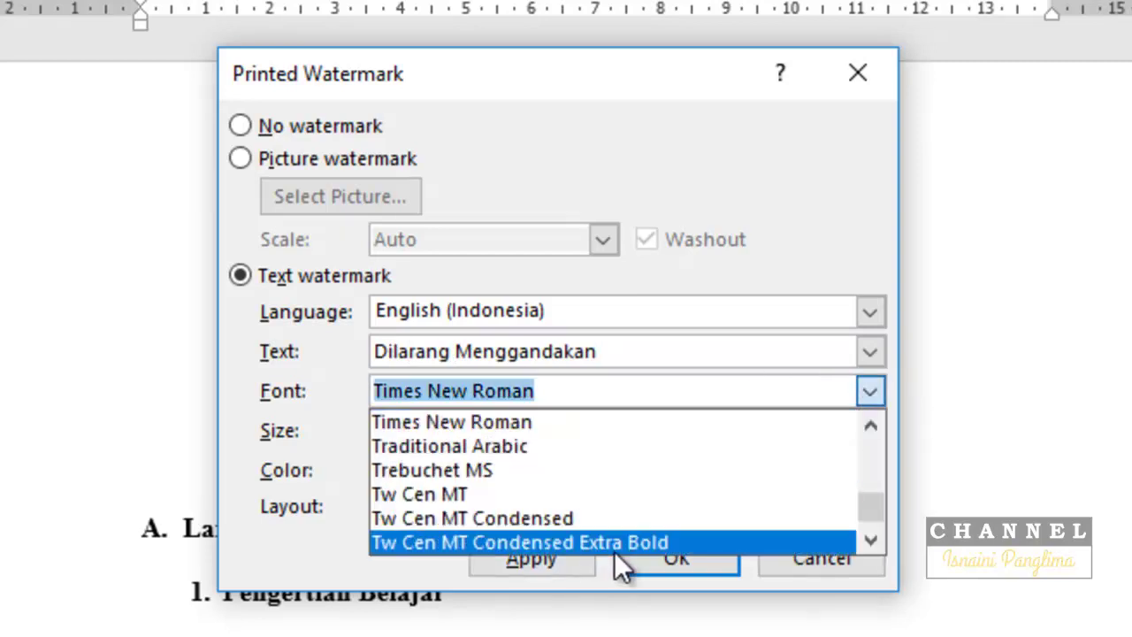
{"action": "left_click", "coordinate": [801, 236]}
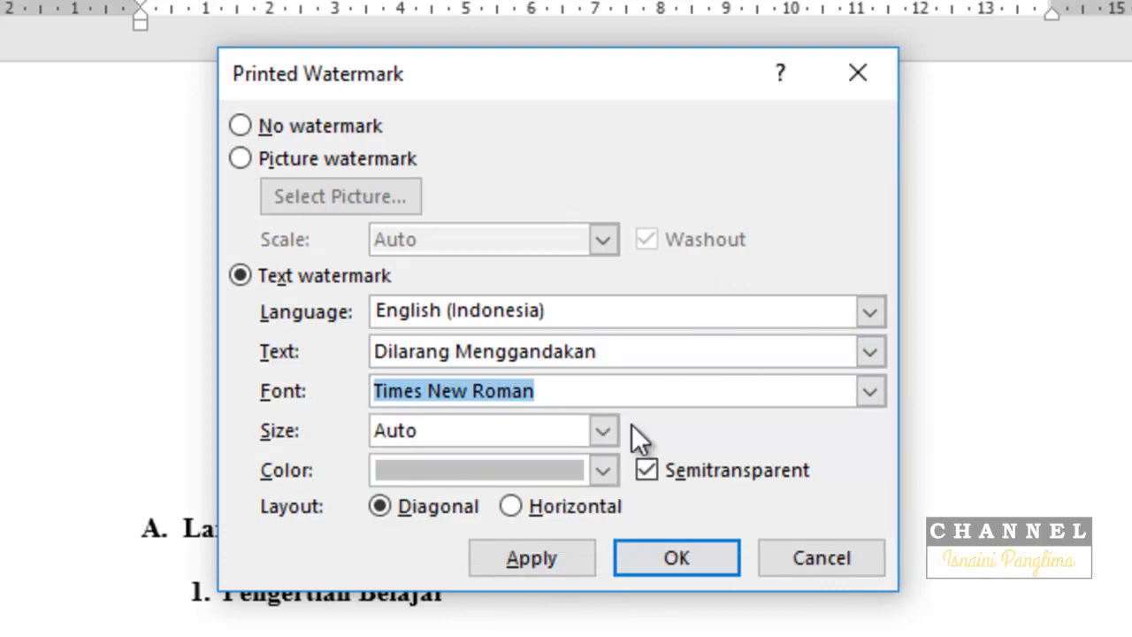
{"action": "left_click", "coordinate": [602, 432]}
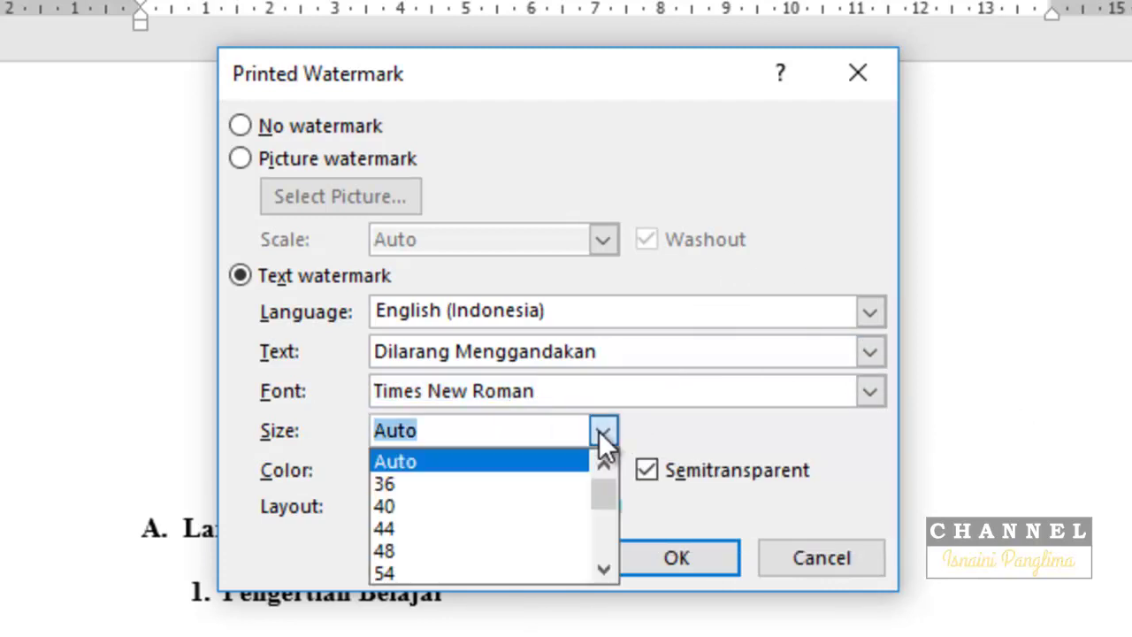
{"action": "left_click", "coordinate": [601, 431]}
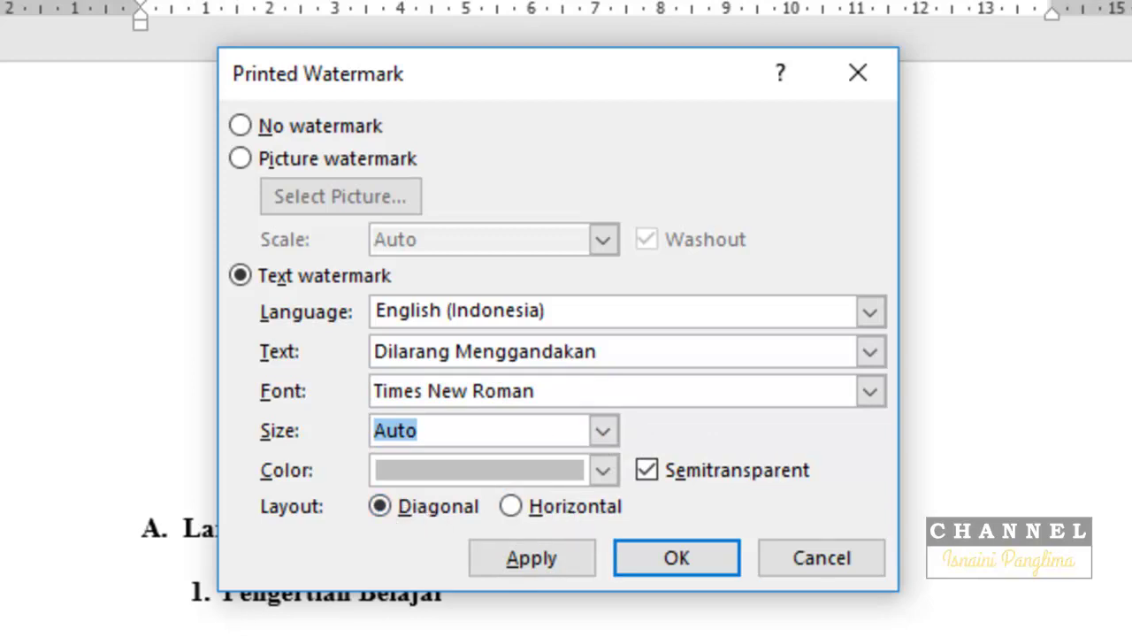
Step: Apply the diagonal Dilarang Menggandakan watermark, check it across the pages, and reopen the watermark choices
{"action": "left_click", "coordinate": [699, 558]}
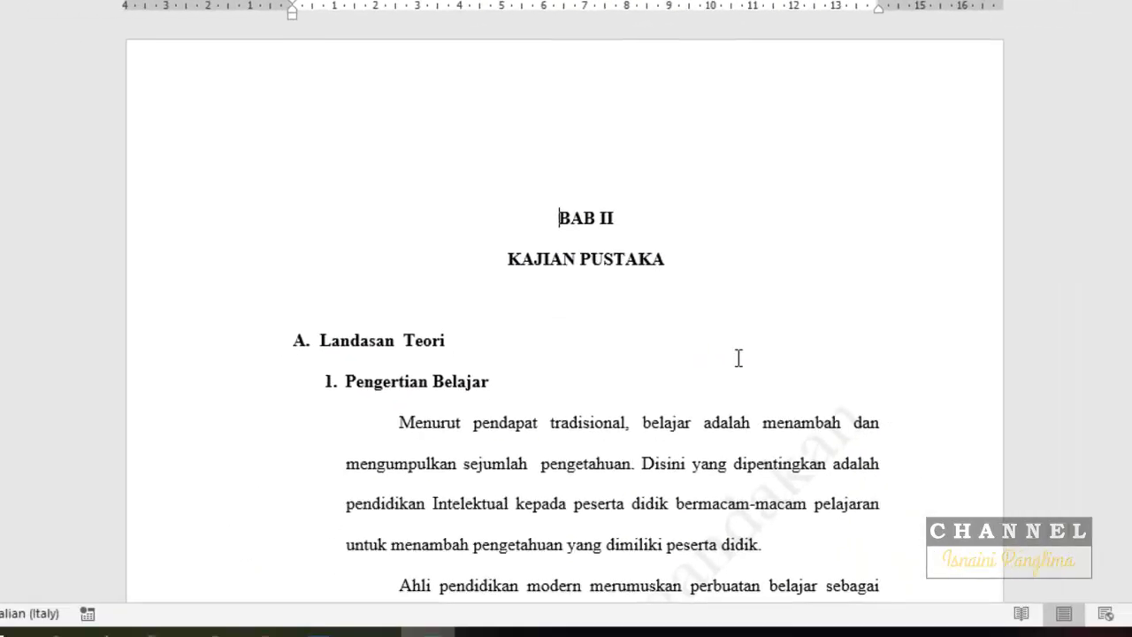
{"action": "scroll", "coordinate": [745, 359], "scroll_direction": "down", "scroll_amount": 5}
{"action": "scroll", "coordinate": [746, 358], "scroll_direction": "down", "scroll_amount": 5}
{"action": "scroll", "coordinate": [796, 363], "scroll_direction": "up", "scroll_amount": 5}
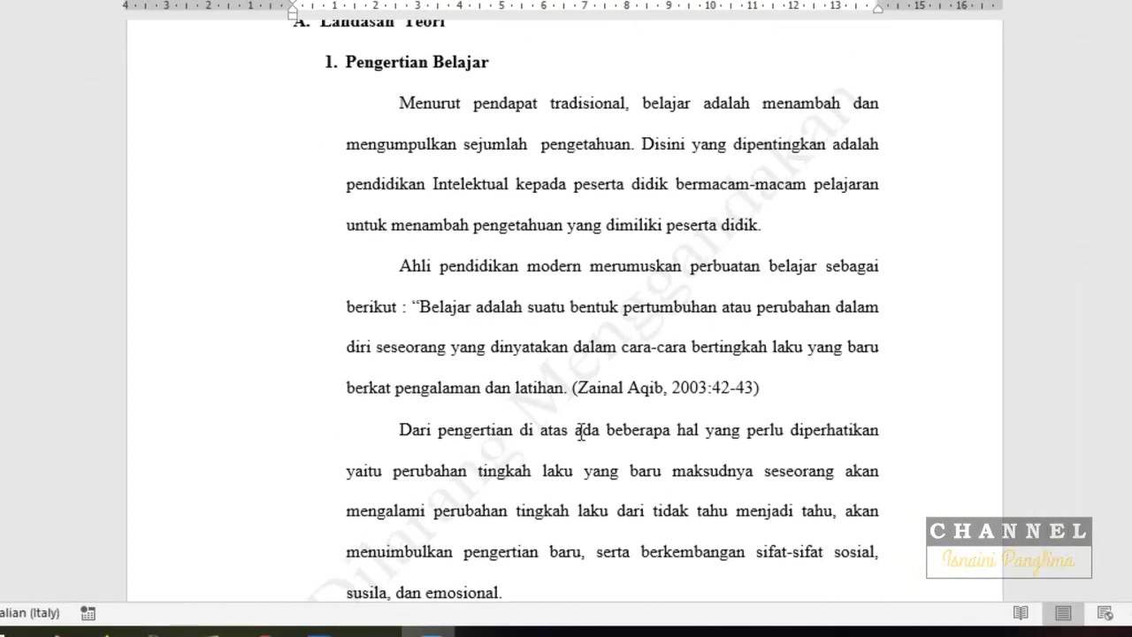
{"action": "scroll", "coordinate": [531, 478], "scroll_direction": "down", "scroll_amount": 3}
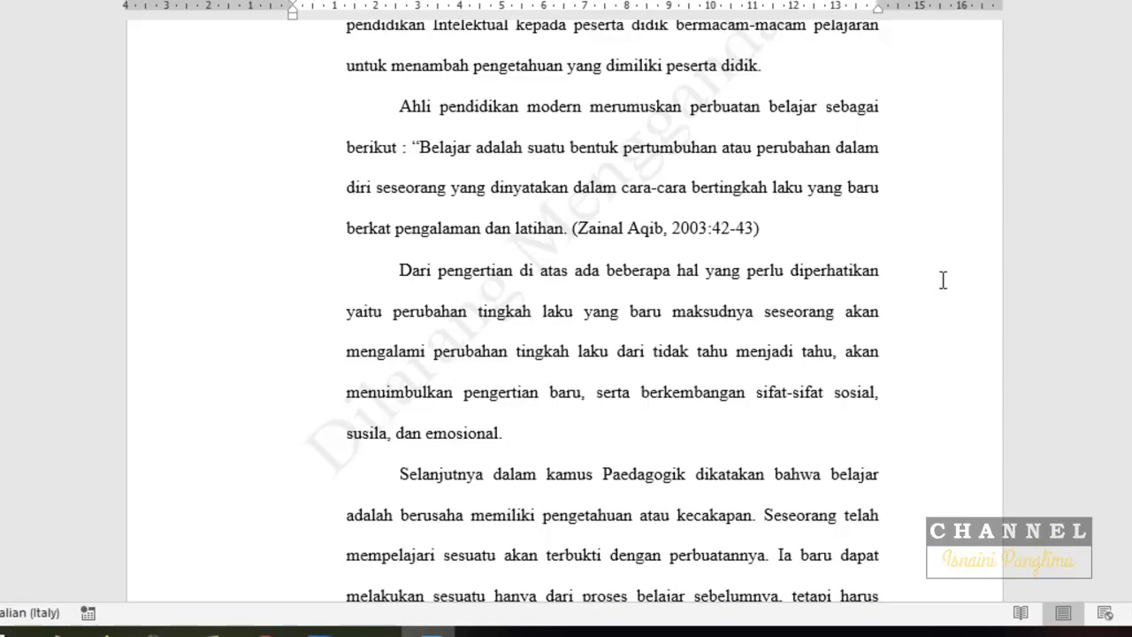
{"action": "scroll", "coordinate": [833, 247], "scroll_direction": "up", "scroll_amount": 5}
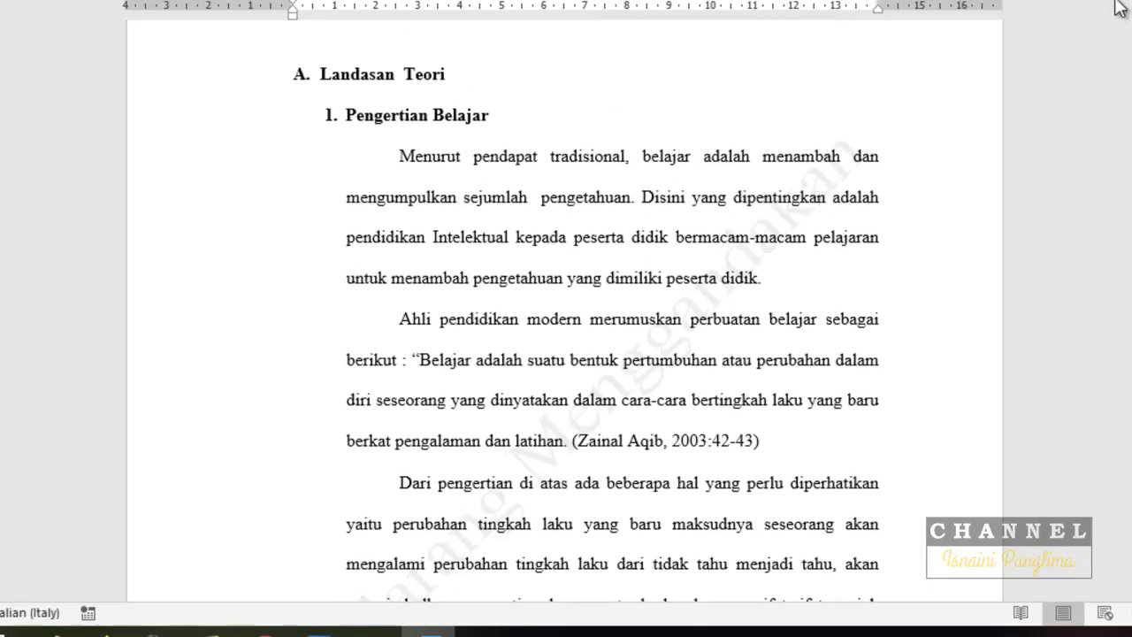
{"action": "left_click", "coordinate": [1122, 9]}
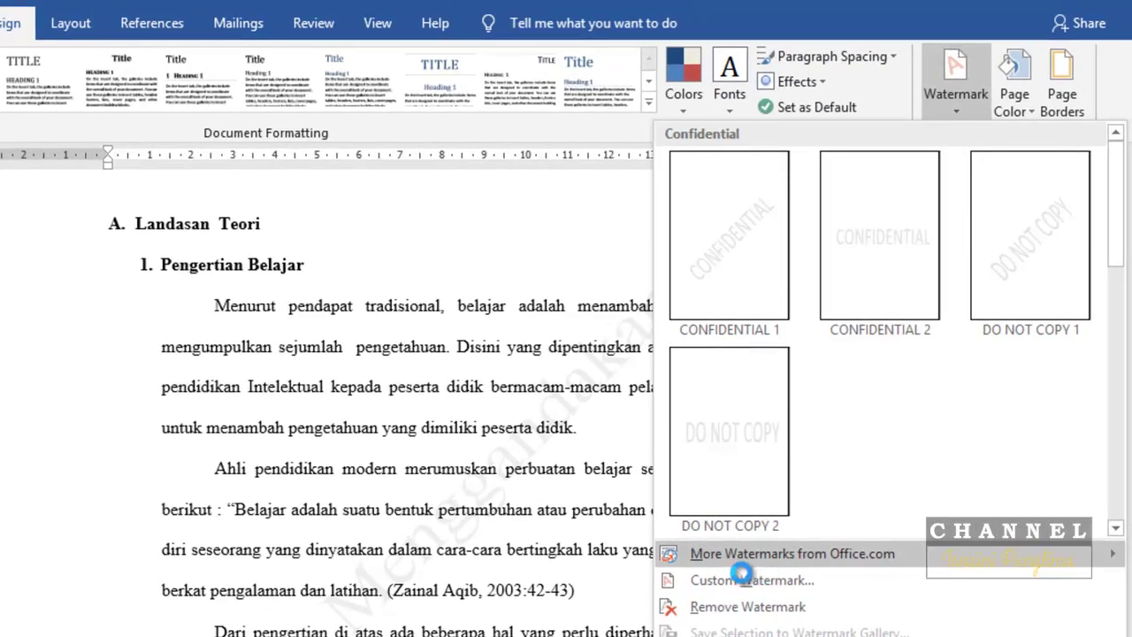
Step: Set the custom watermark size to 44 and apply it to preview
{"action": "left_click", "coordinate": [747, 580]}
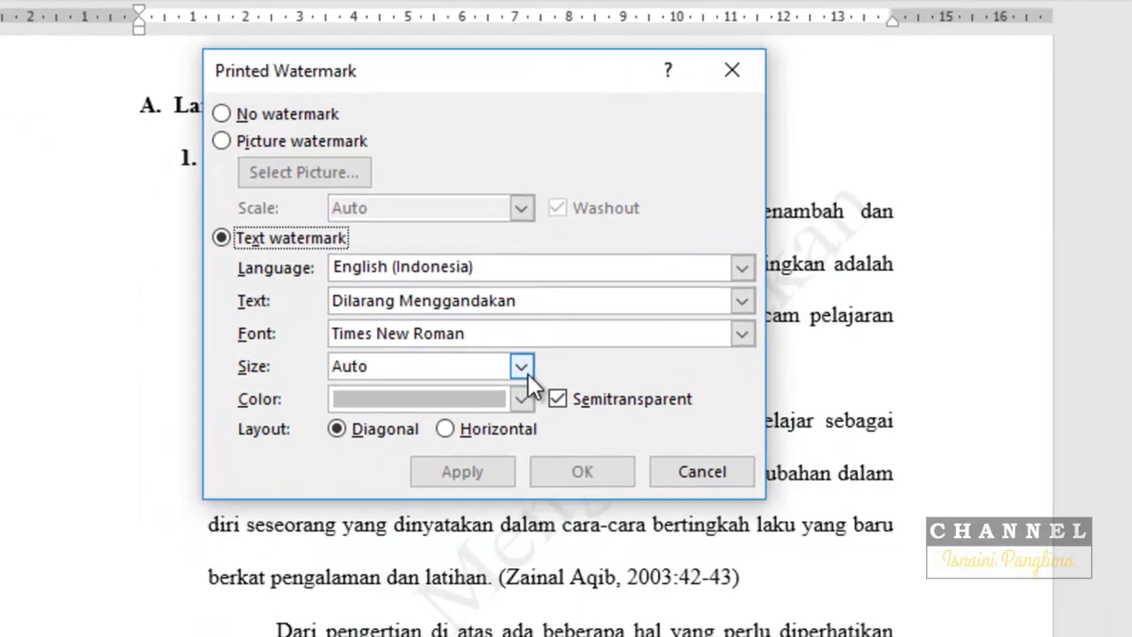
{"action": "left_click", "coordinate": [404, 426]}
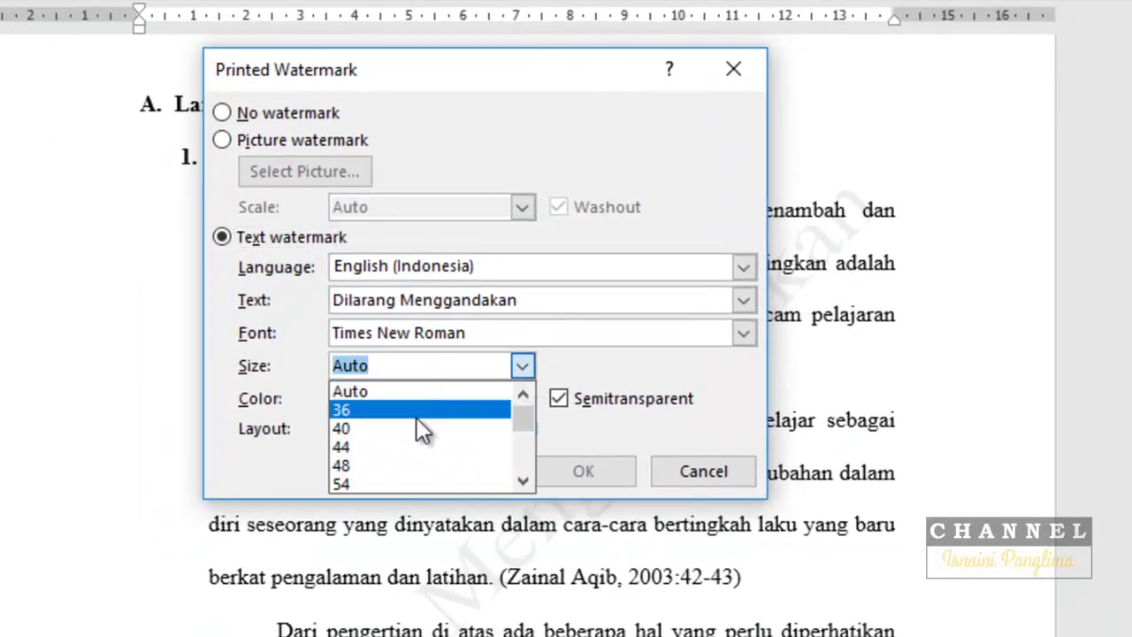
{"action": "left_click", "coordinate": [395, 447]}
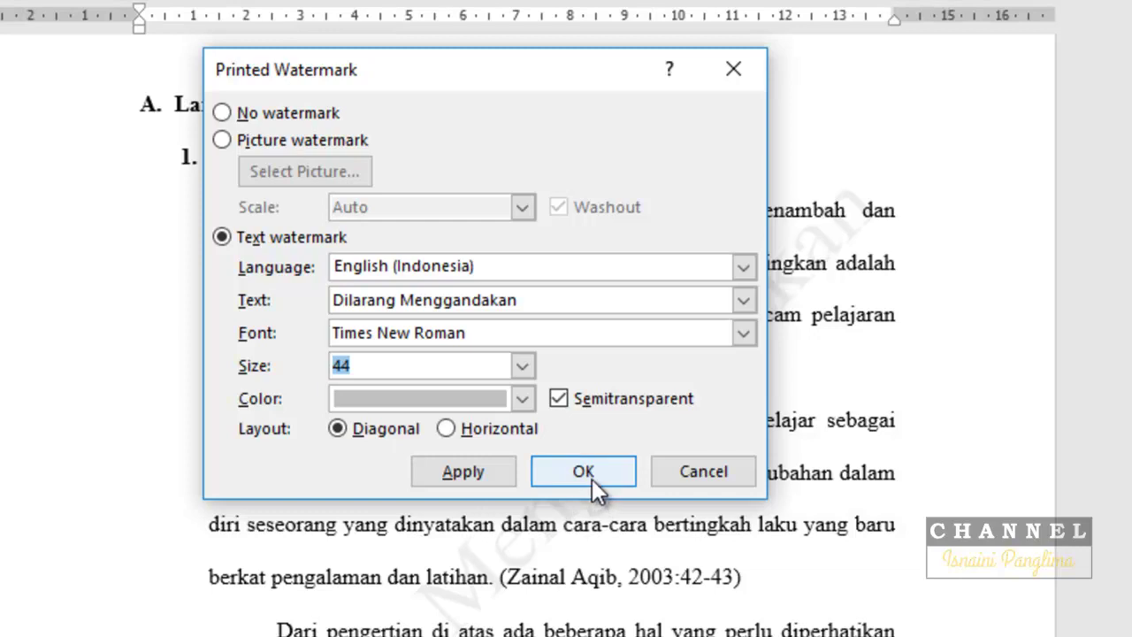
{"action": "left_click", "coordinate": [500, 476]}
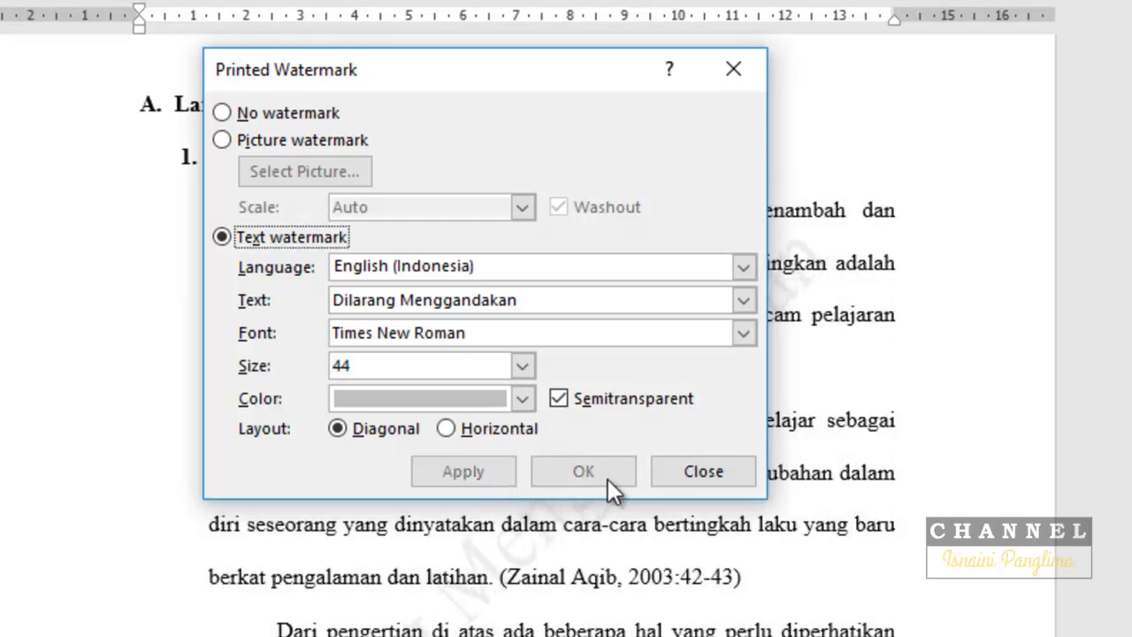
Step: Enlarge the watermark to size 72, confirm, and scroll to check the pages
{"action": "left_click", "coordinate": [522, 365]}
{"action": "scroll", "coordinate": [380, 460], "scroll_direction": "down", "scroll_amount": 1}
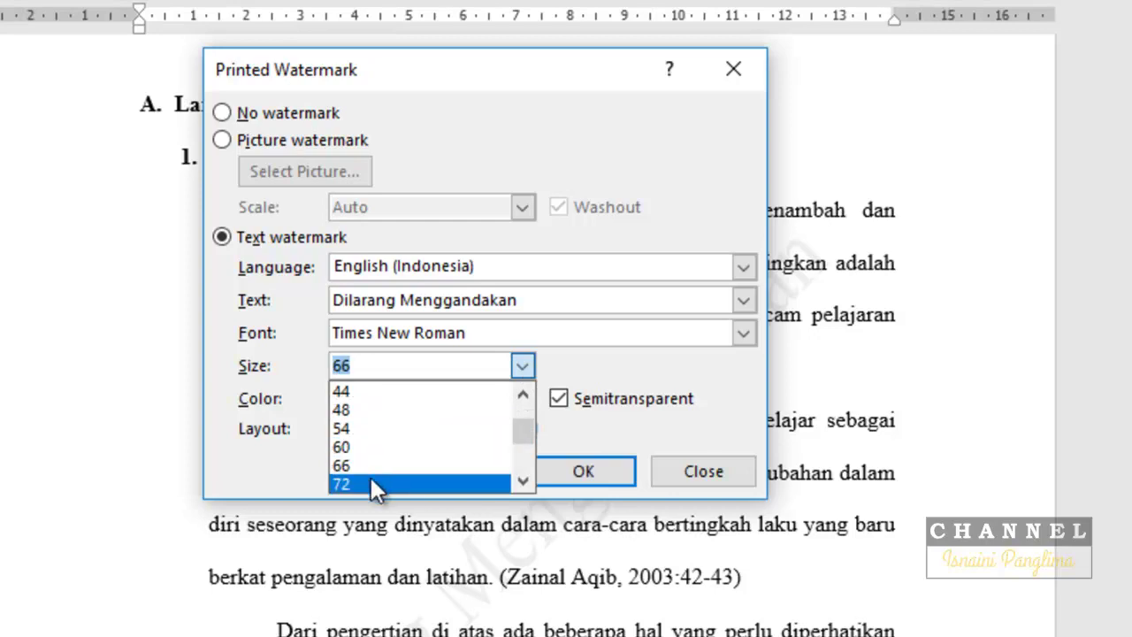
{"action": "left_click", "coordinate": [374, 482]}
{"action": "left_click", "coordinate": [572, 476]}
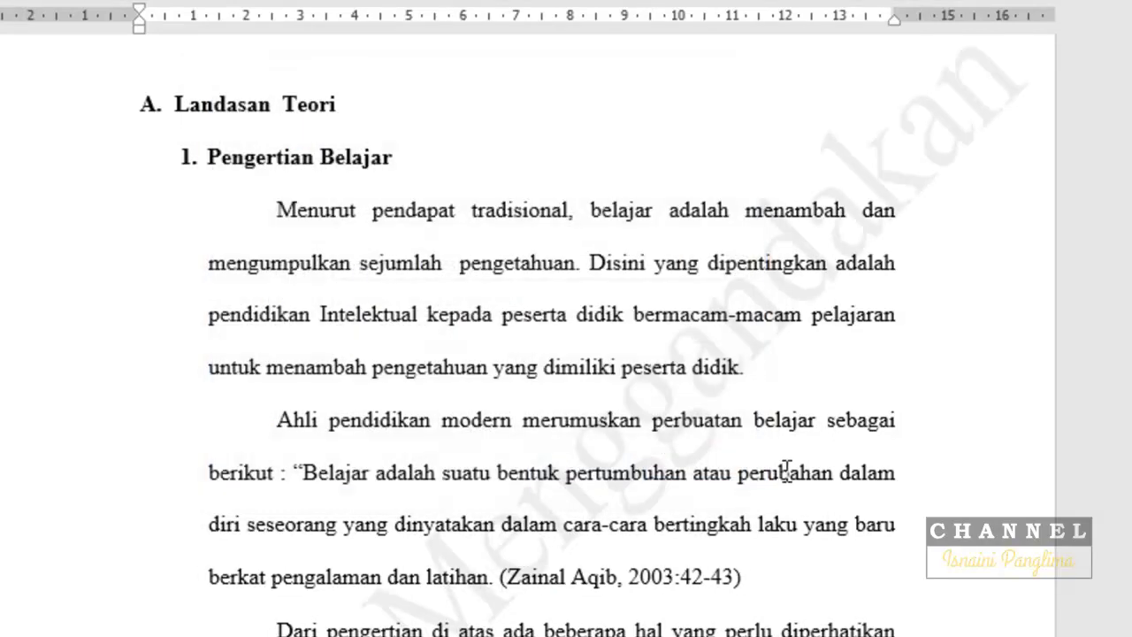
{"action": "scroll", "coordinate": [786, 469], "scroll_direction": "up", "scroll_amount": 4}
{"action": "scroll", "coordinate": [506, 456], "scroll_direction": "down", "scroll_amount": 6}
{"action": "scroll", "coordinate": [507, 456], "scroll_direction": "down", "scroll_amount": 2}
{"action": "scroll", "coordinate": [507, 456], "scroll_direction": "down", "scroll_amount": 1}
{"action": "scroll", "coordinate": [392, 475], "scroll_direction": "down", "scroll_amount": 3}
{"action": "scroll", "coordinate": [448, 391], "scroll_direction": "up", "scroll_amount": 2}
{"action": "scroll", "coordinate": [496, 462], "scroll_direction": "up", "scroll_amount": 4}
{"action": "scroll", "coordinate": [469, 413], "scroll_direction": "up", "scroll_amount": 1}
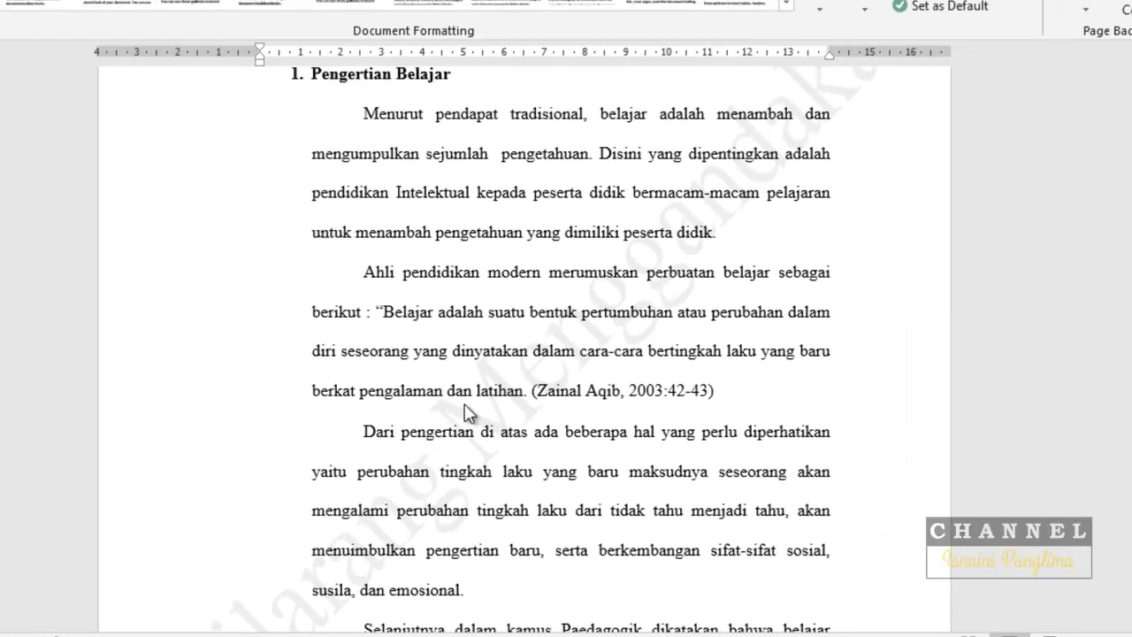
{"action": "scroll", "coordinate": [469, 413], "scroll_direction": "up", "scroll_amount": 4}
Step: Change the watermark text to uppercase 'DILARANG MENGGANDAKAN' and check the pages
{"action": "left_click", "coordinate": [960, 110]}
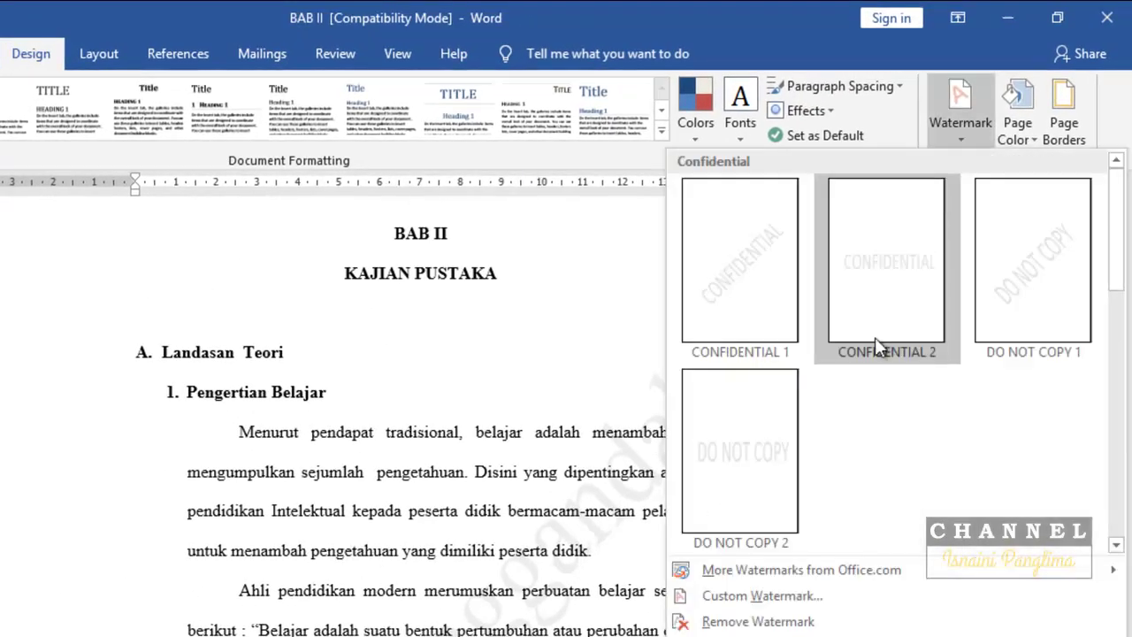
{"action": "left_click", "coordinate": [786, 597]}
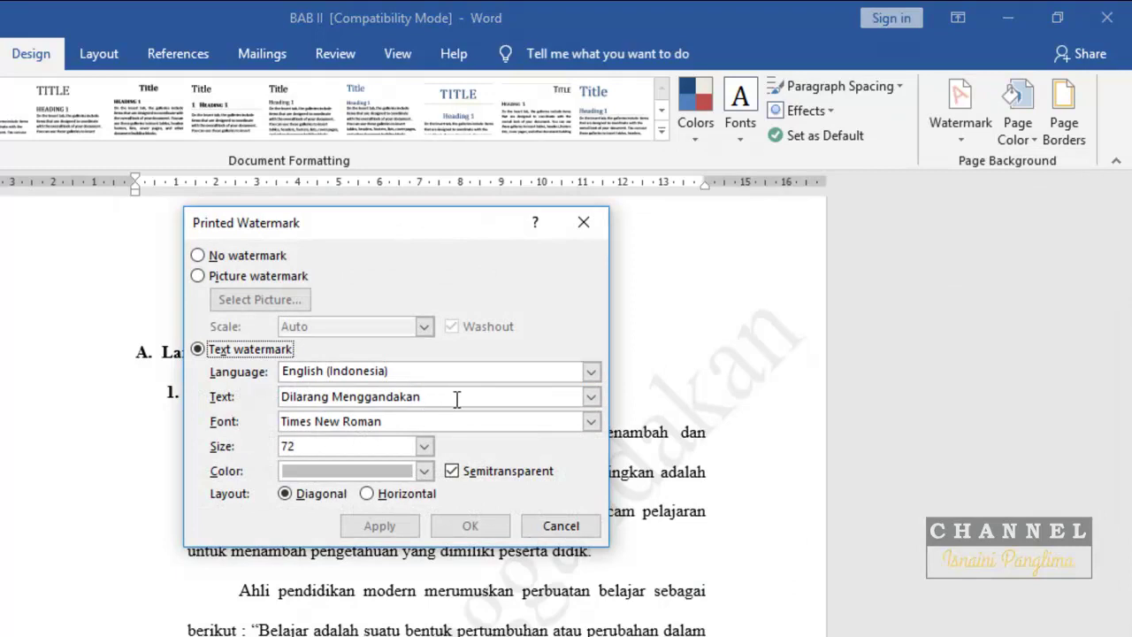
{"action": "left_click_drag", "start_coordinate": [457, 400], "coordinate": [147, 345]}
{"action": "type", "text": "DILA"}
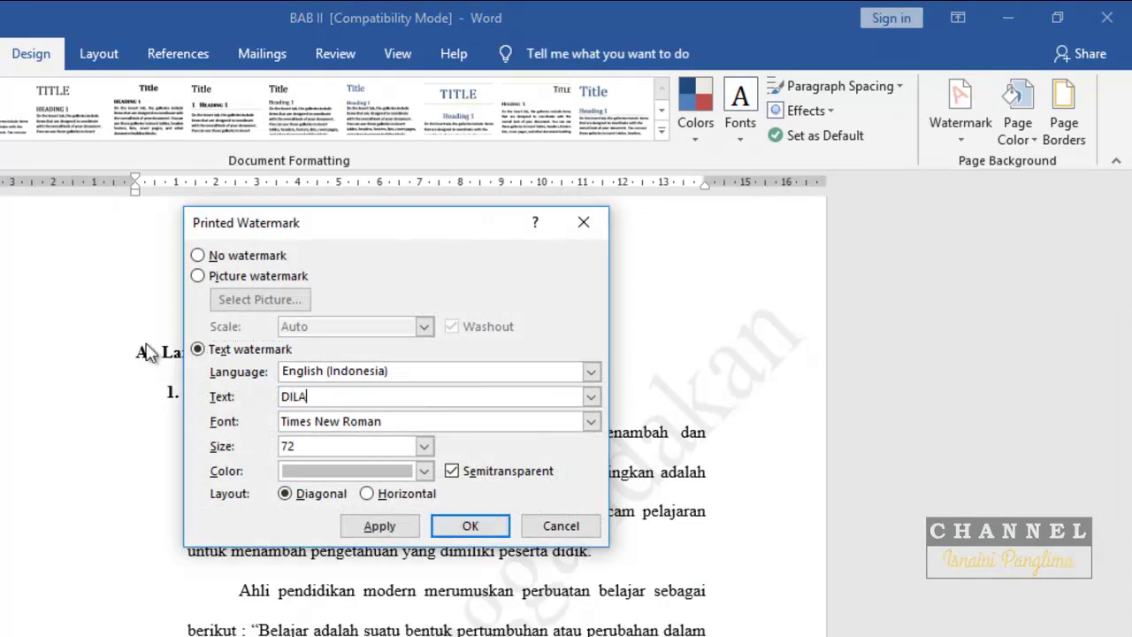
{"action": "type", "text": "RANG MENGGANDAKAN"}
{"action": "left_click", "coordinate": [470, 525]}
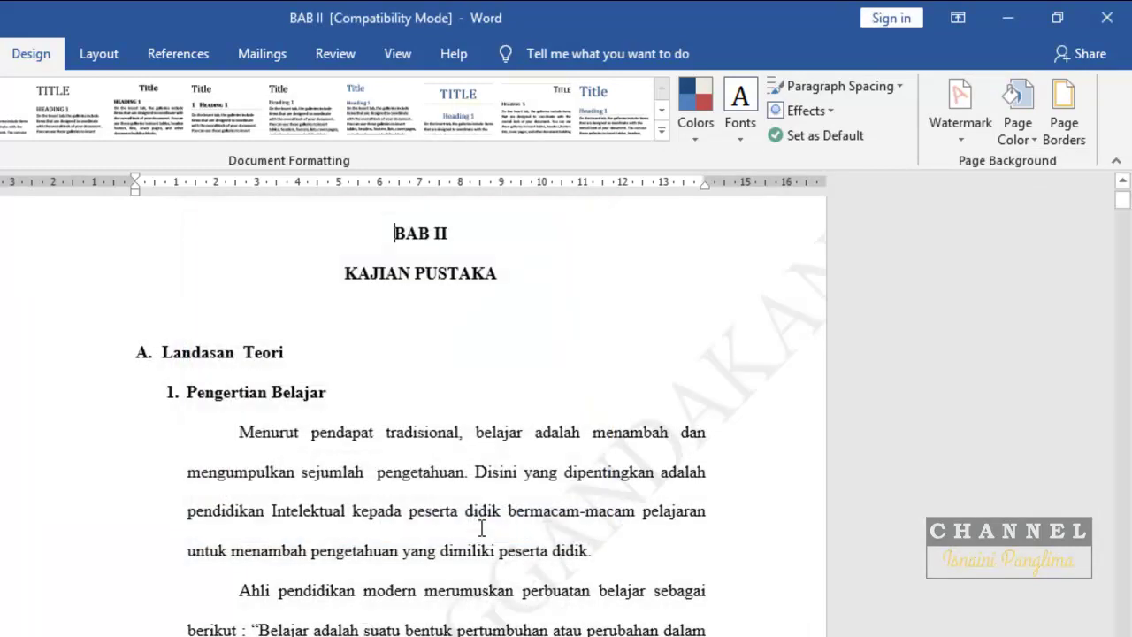
{"action": "scroll", "coordinate": [384, 571], "scroll_direction": "down", "scroll_amount": 5}
{"action": "scroll", "coordinate": [354, 575], "scroll_direction": "down", "scroll_amount": 3}
{"action": "scroll", "coordinate": [353, 579], "scroll_direction": "up", "scroll_amount": 1}
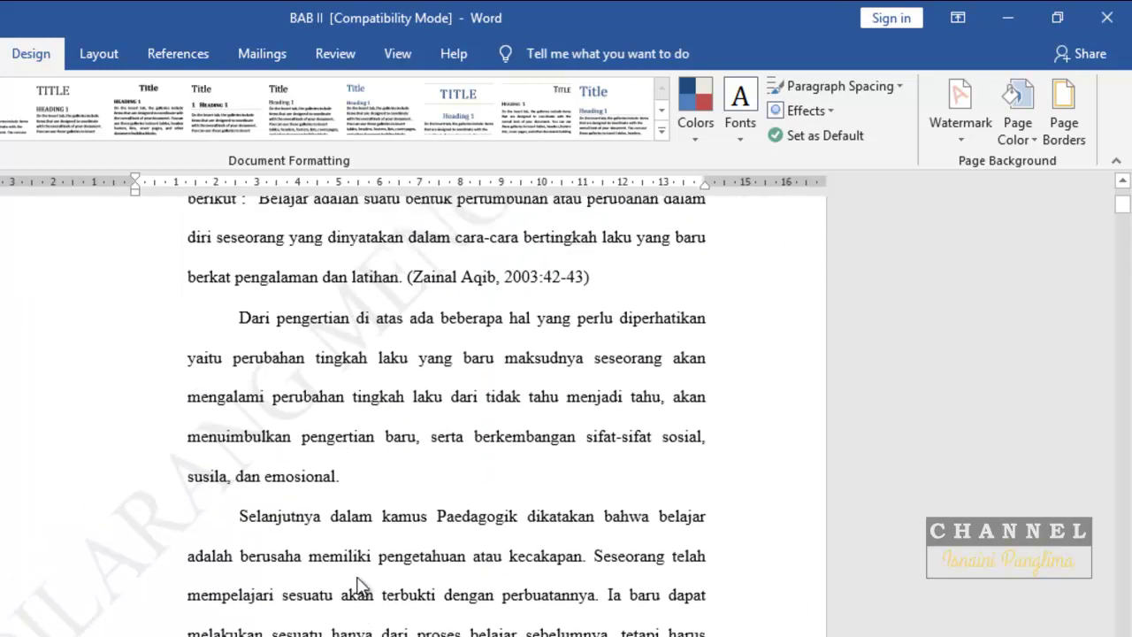
{"action": "scroll", "coordinate": [852, 258], "scroll_direction": "up", "scroll_amount": 10}
Step: Reduce the watermark size to 40 and scroll to check it
{"action": "left_click", "coordinate": [968, 129]}
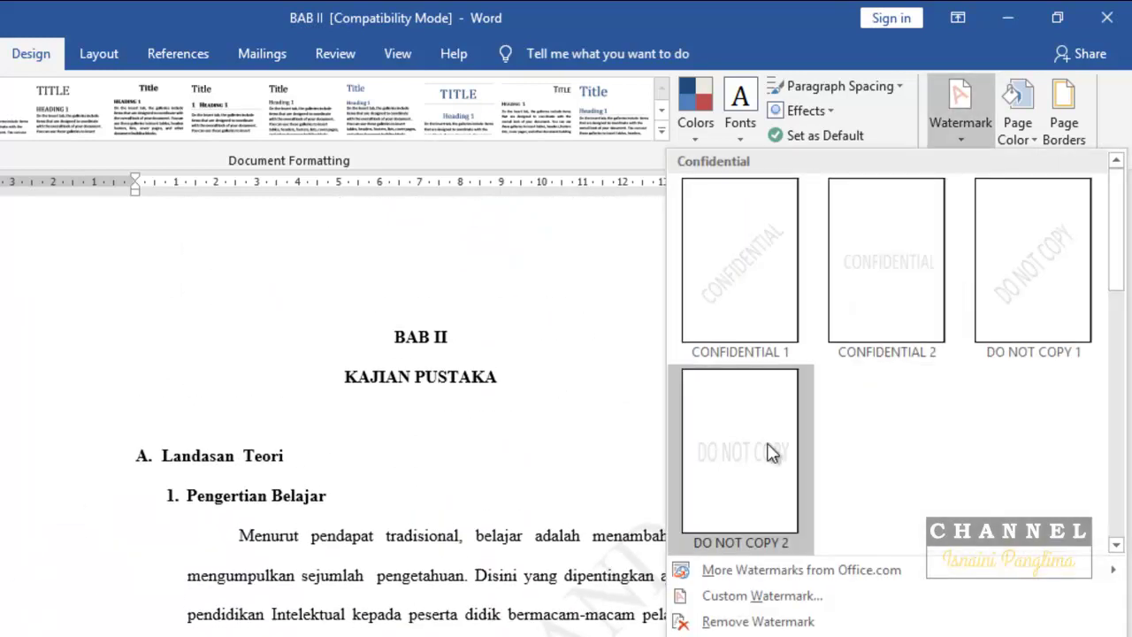
{"action": "left_click", "coordinate": [751, 597]}
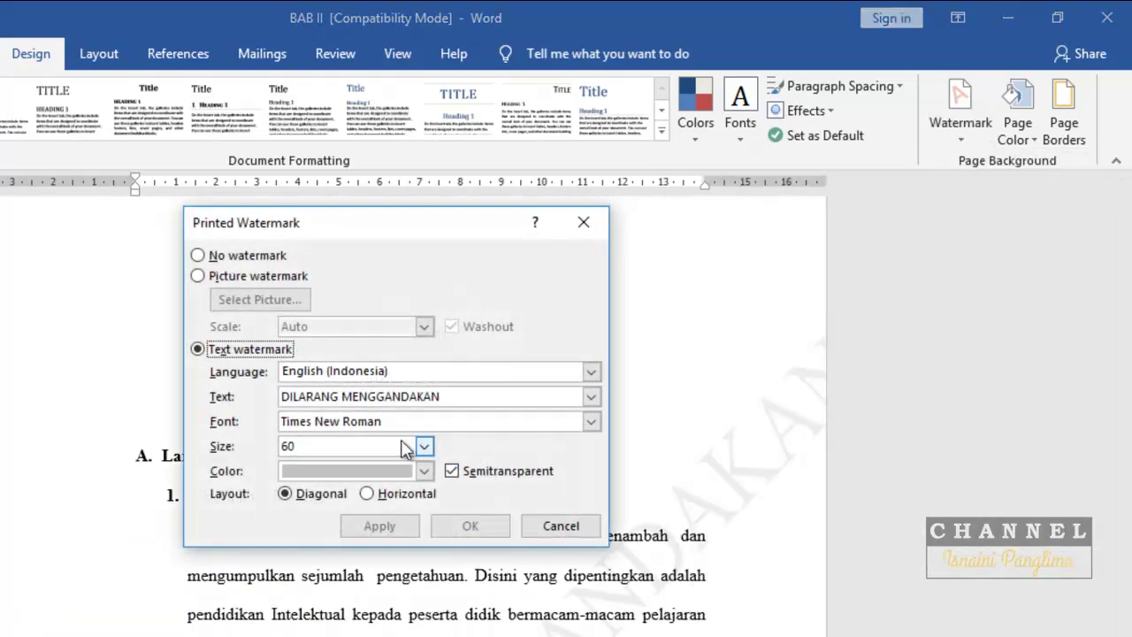
{"action": "left_click", "coordinate": [423, 446]}
{"action": "left_click", "coordinate": [318, 474]}
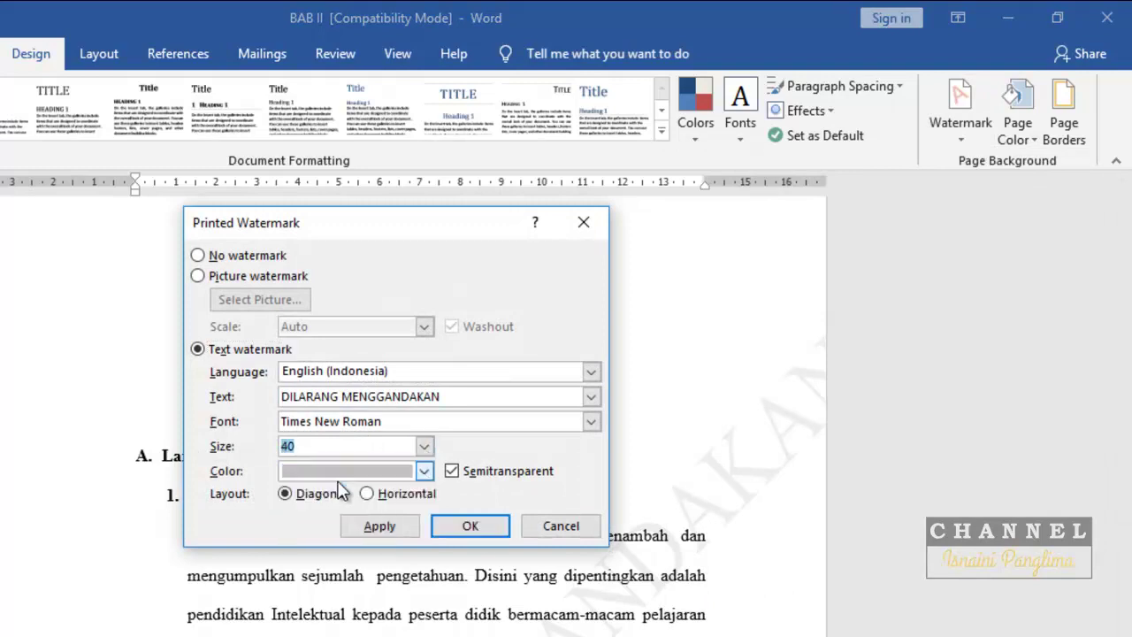
{"action": "left_click", "coordinate": [457, 522]}
{"action": "scroll", "coordinate": [526, 531], "scroll_direction": "down", "scroll_amount": 3}
{"action": "scroll", "coordinate": [568, 534], "scroll_direction": "down", "scroll_amount": 3}
{"action": "scroll", "coordinate": [568, 534], "scroll_direction": "up", "scroll_amount": 4}
{"action": "scroll", "coordinate": [595, 444], "scroll_direction": "down", "scroll_amount": 2}
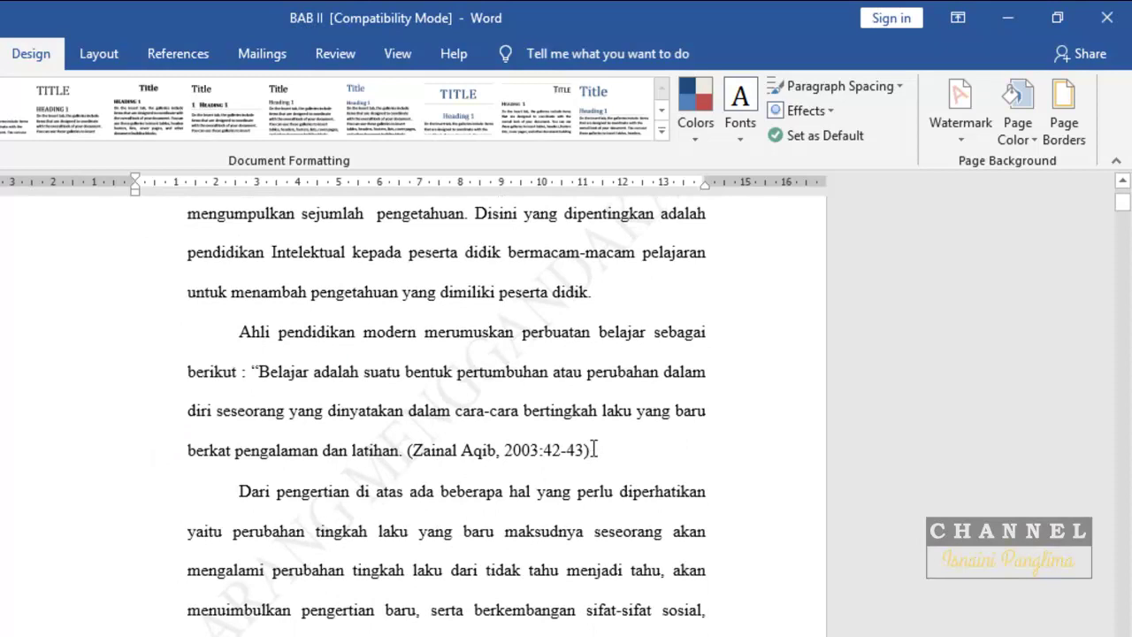
{"action": "scroll", "coordinate": [596, 449], "scroll_direction": "down", "scroll_amount": 2}
{"action": "scroll", "coordinate": [691, 355], "scroll_direction": "up", "scroll_amount": 1}
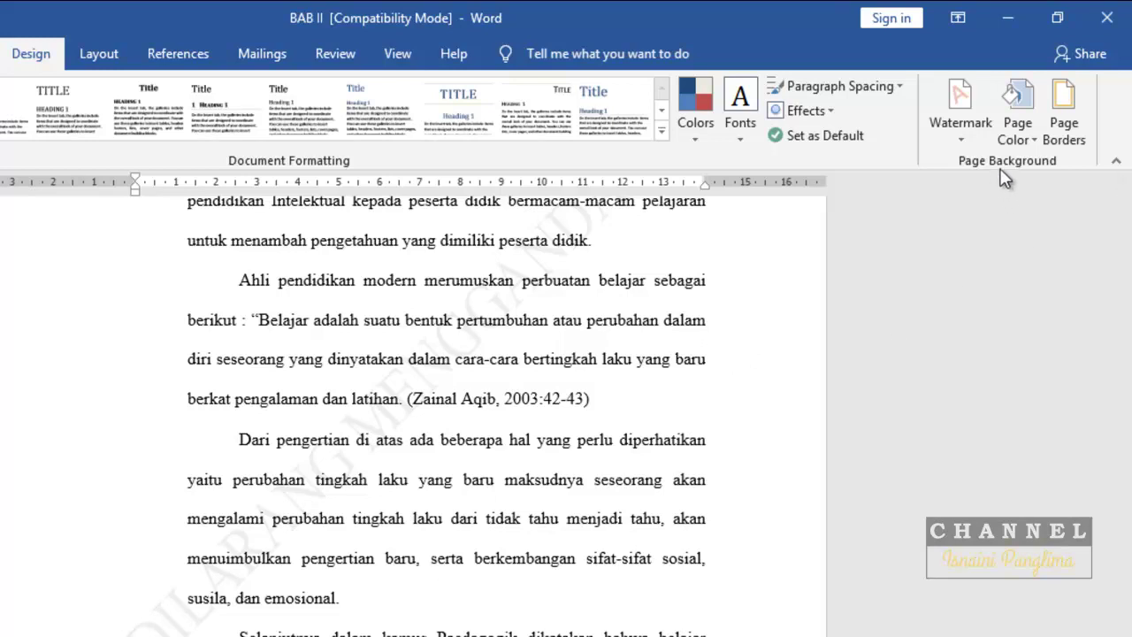
Step: Make the DILARANG MENGGANDAKAN watermark horizontal and orange-gold
{"action": "left_click", "coordinate": [965, 137]}
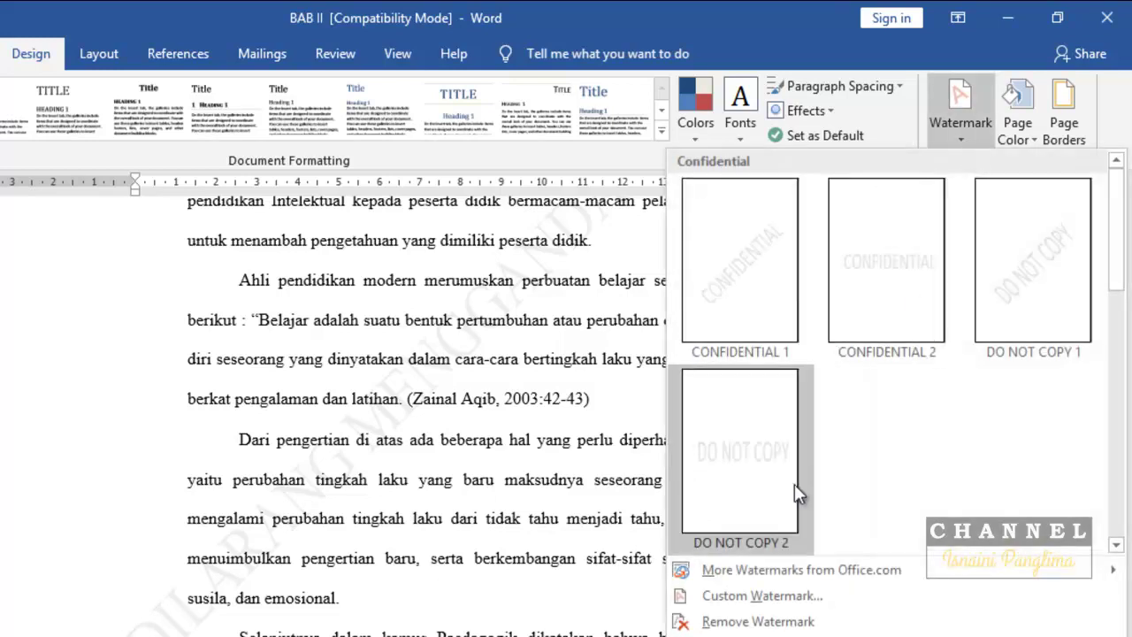
{"action": "left_click", "coordinate": [774, 589]}
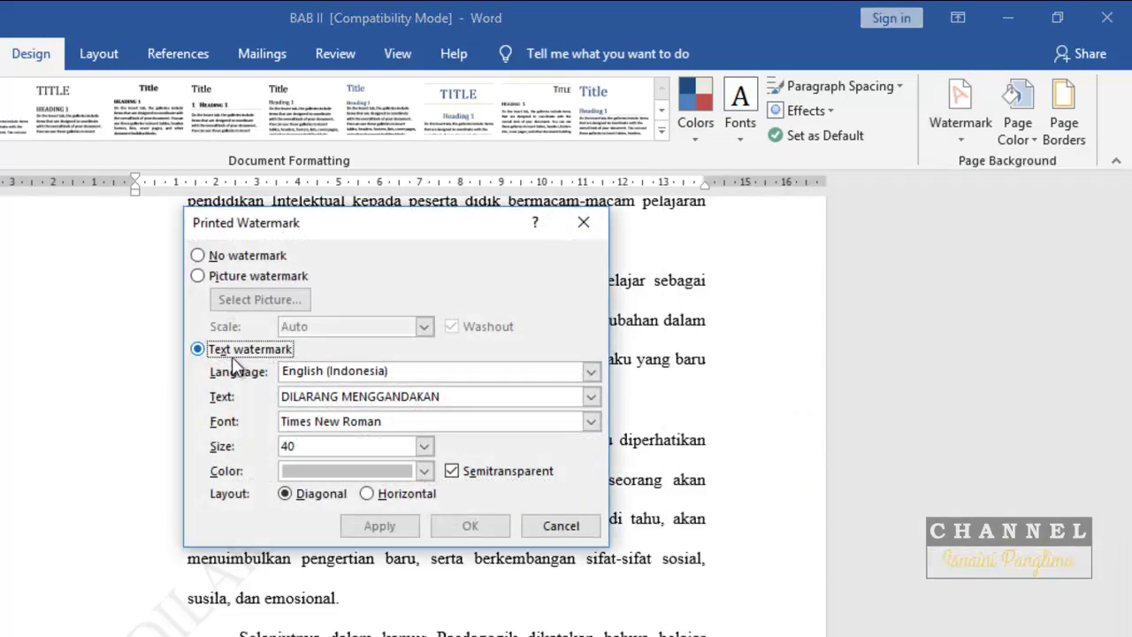
{"action": "left_click", "coordinate": [385, 499]}
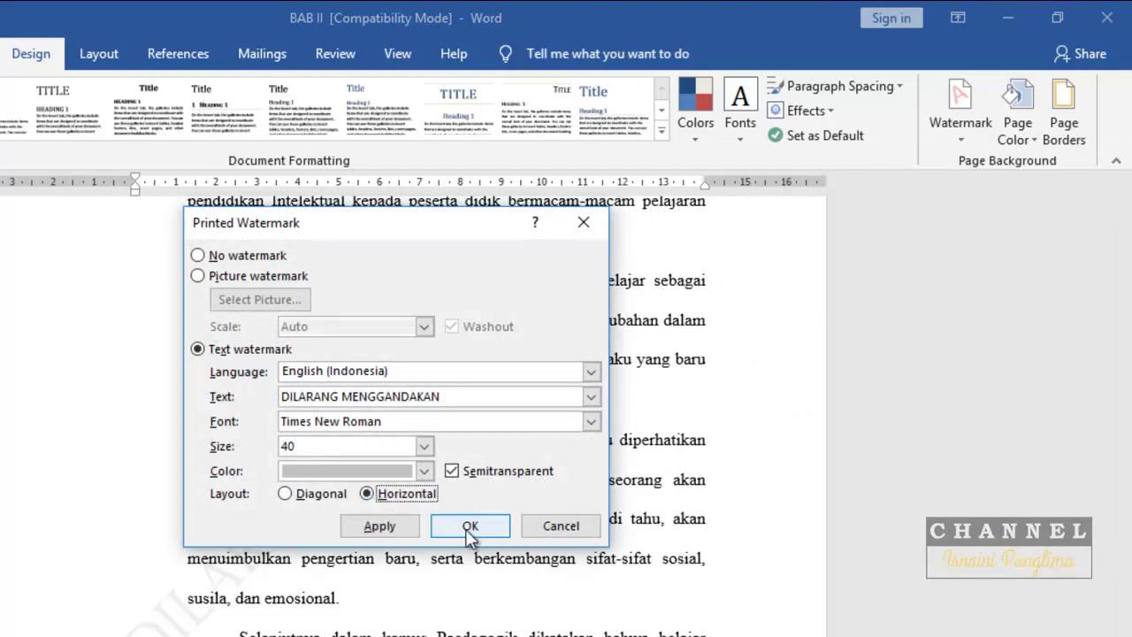
{"action": "left_click", "coordinate": [450, 473]}
{"action": "left_click", "coordinate": [424, 472]}
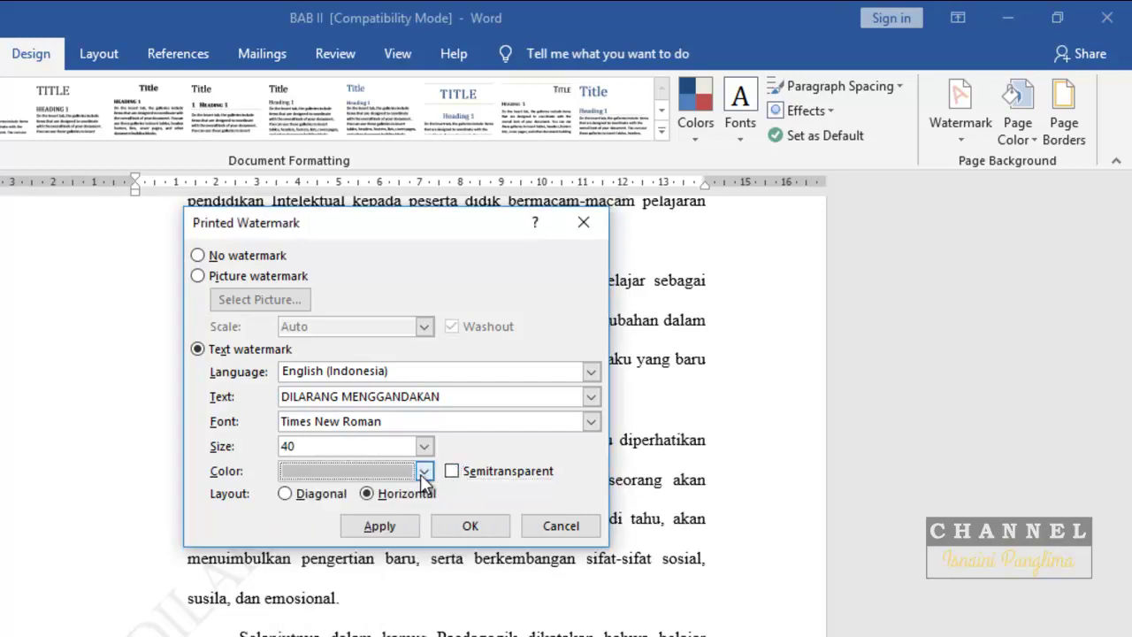
{"action": "left_click", "coordinate": [454, 610]}
{"action": "left_click", "coordinate": [474, 529]}
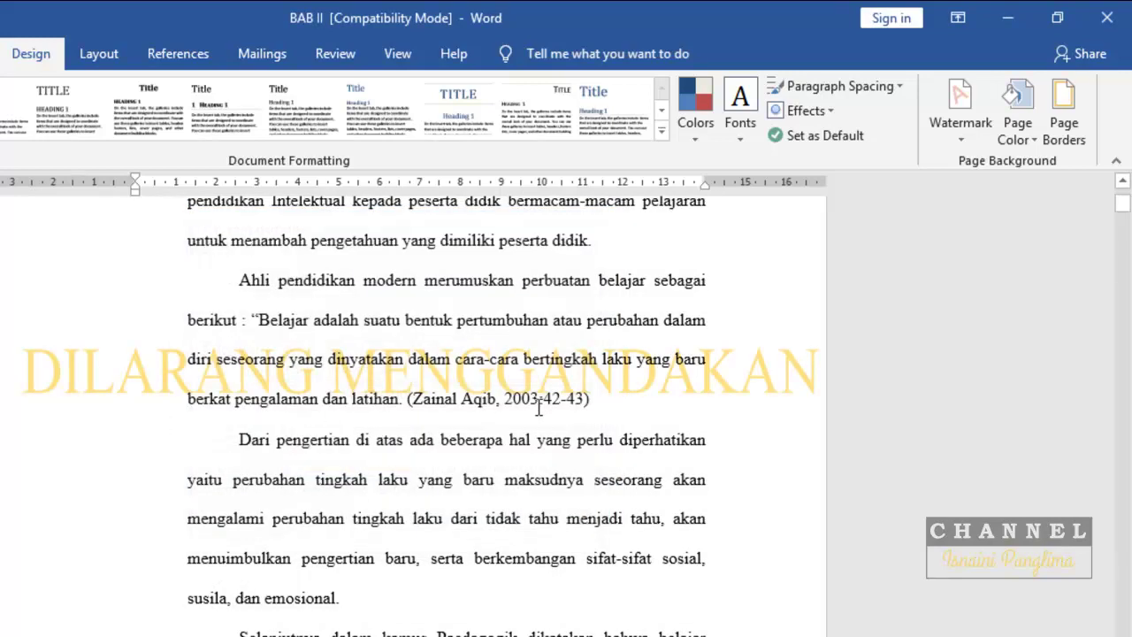
Step: Reopen the custom watermark settings, confirm them unchanged, and scroll the pages
{"action": "left_click", "coordinate": [961, 101]}
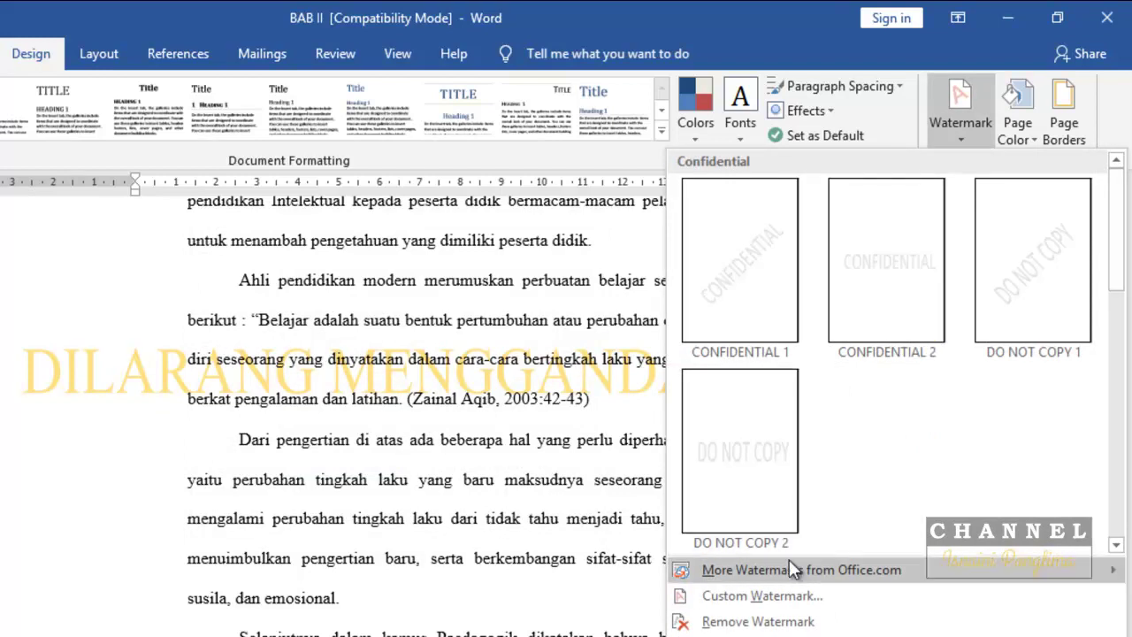
{"action": "left_click", "coordinate": [763, 595]}
{"action": "left_click", "coordinate": [479, 467]}
{"action": "left_click", "coordinate": [475, 524]}
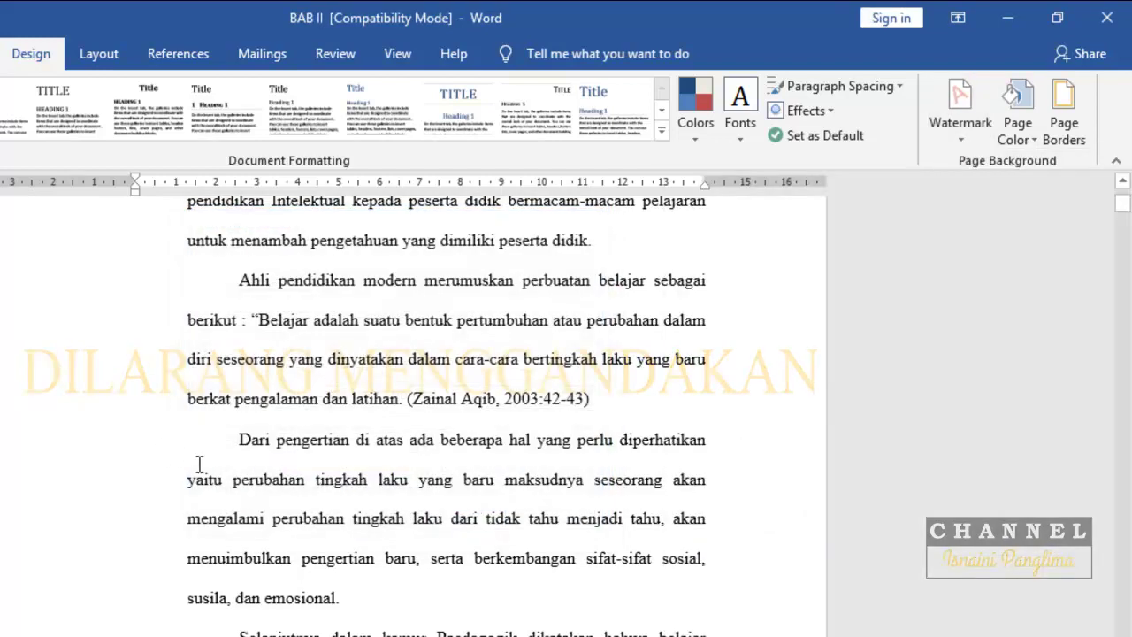
{"action": "scroll", "coordinate": [539, 501], "scroll_direction": "down", "scroll_amount": 10}
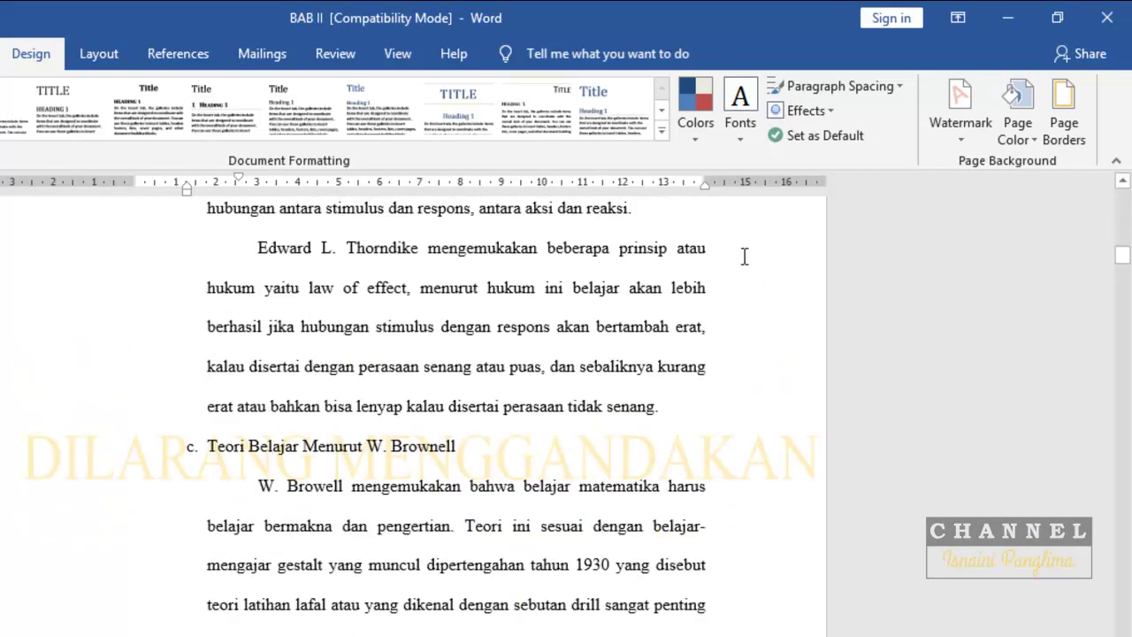
Step: Minimize the BAB II window and launch Word 2007 from the desktop shortcut
{"action": "left_click", "coordinate": [1006, 20]}
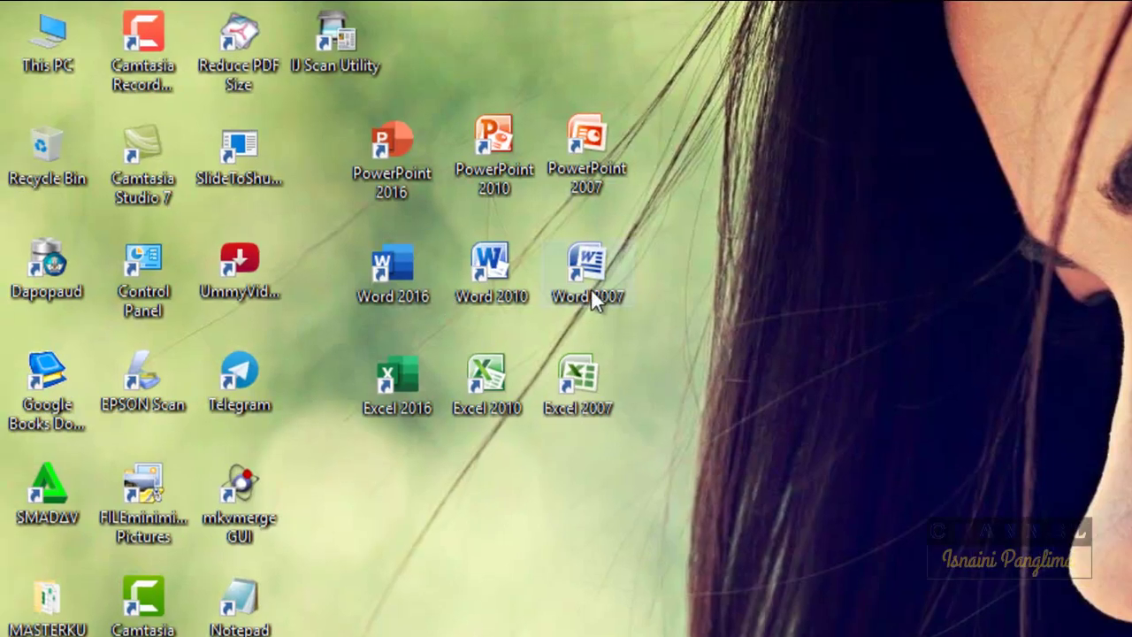
{"action": "double_click", "coordinate": [591, 290]}
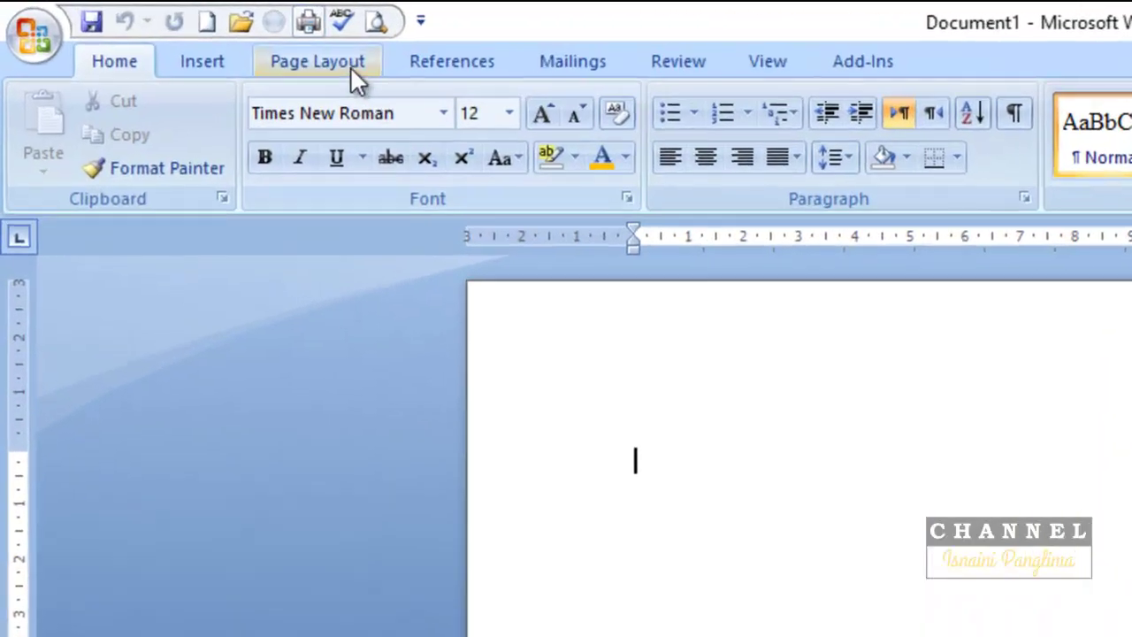
Step: In Word 2007, apply a DRAFT text watermark through Page Layout's Custom Watermark
{"action": "left_click", "coordinate": [187, 35]}
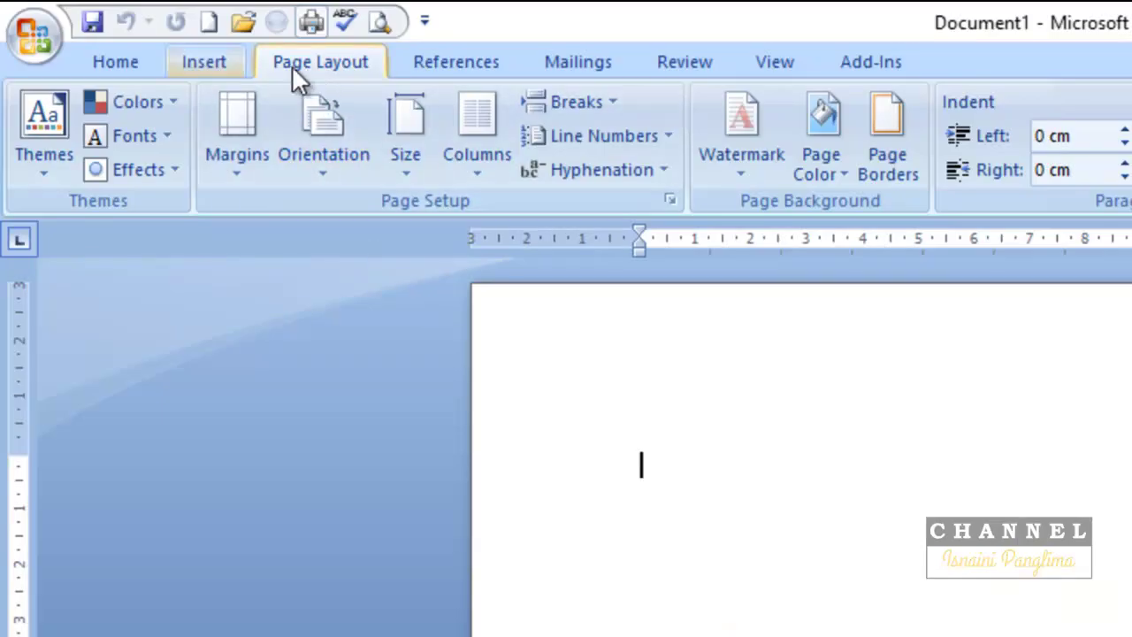
{"action": "left_click", "coordinate": [743, 172]}
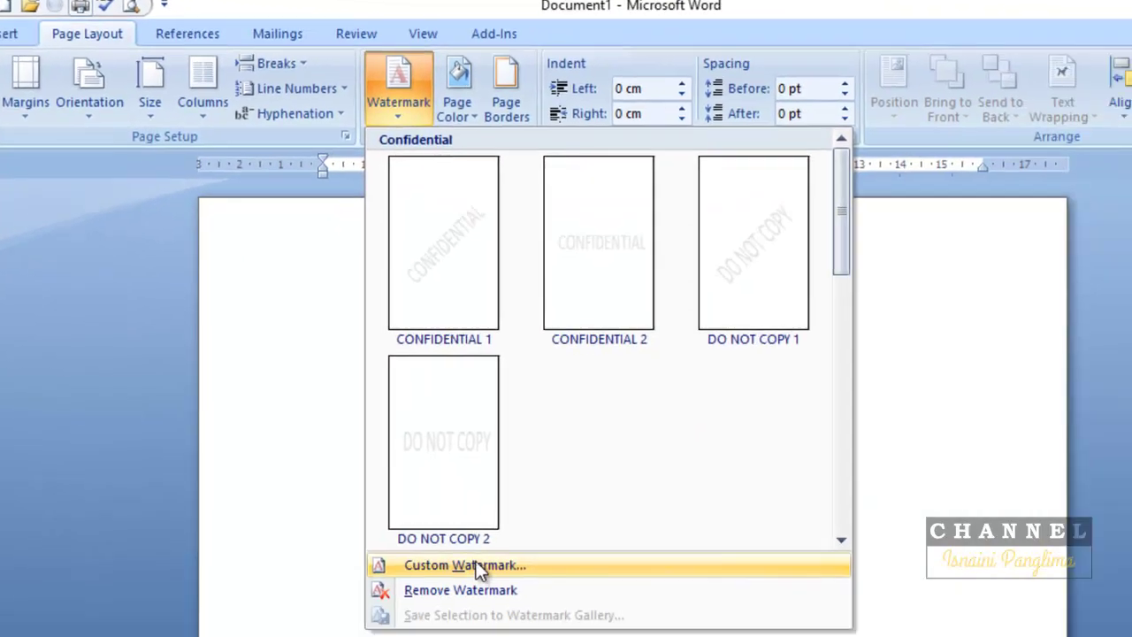
{"action": "left_click", "coordinate": [477, 567]}
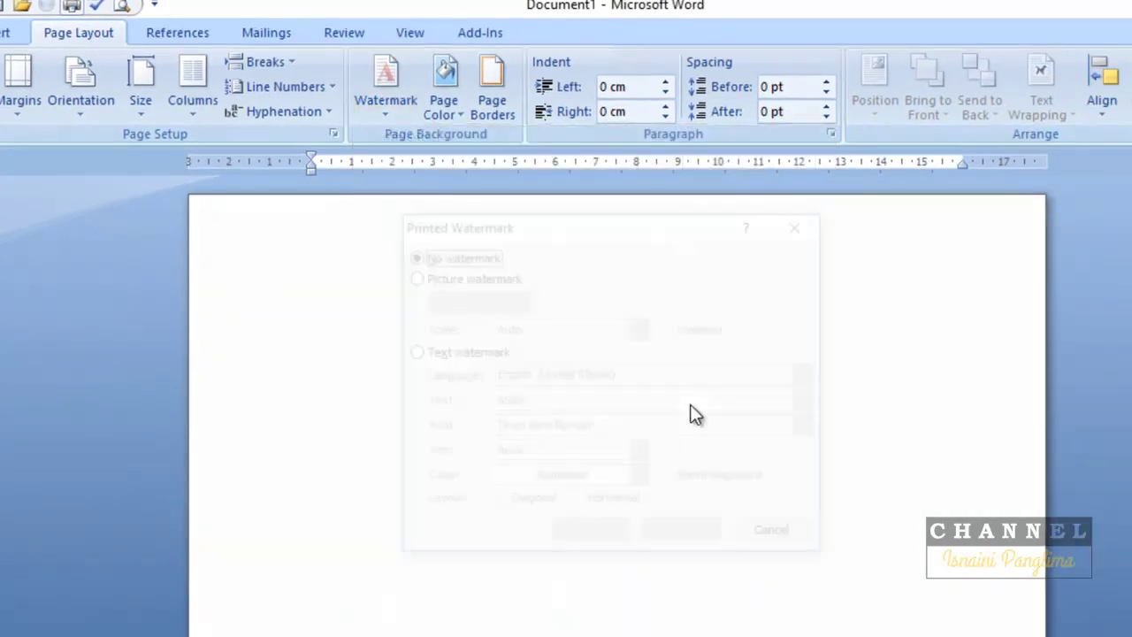
{"action": "left_click", "coordinate": [430, 354]}
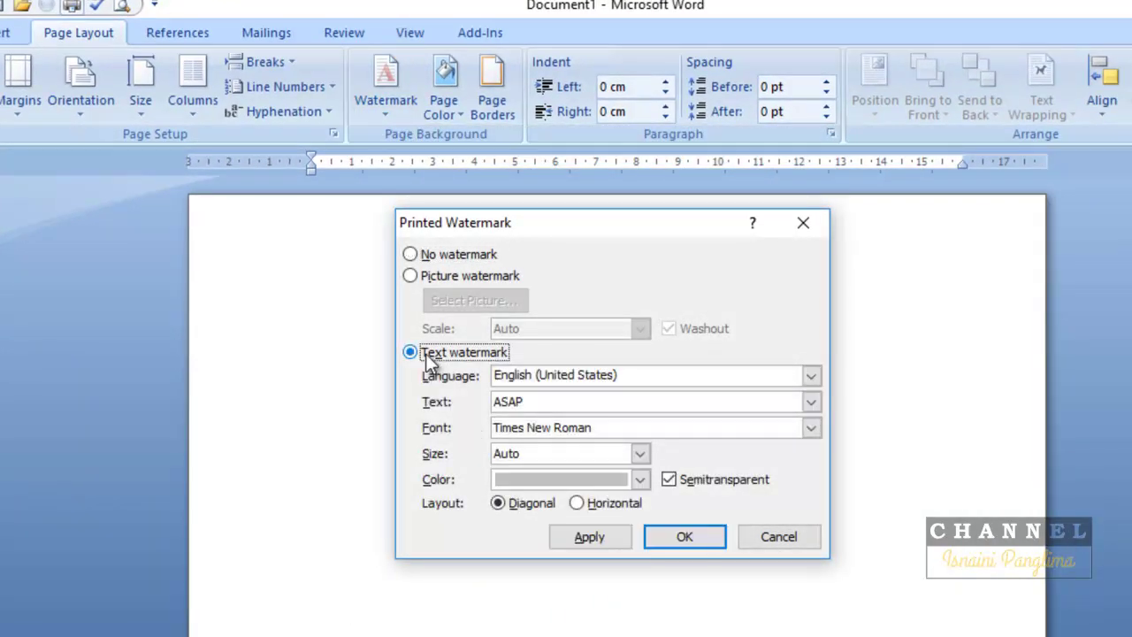
{"action": "left_click", "coordinate": [810, 401]}
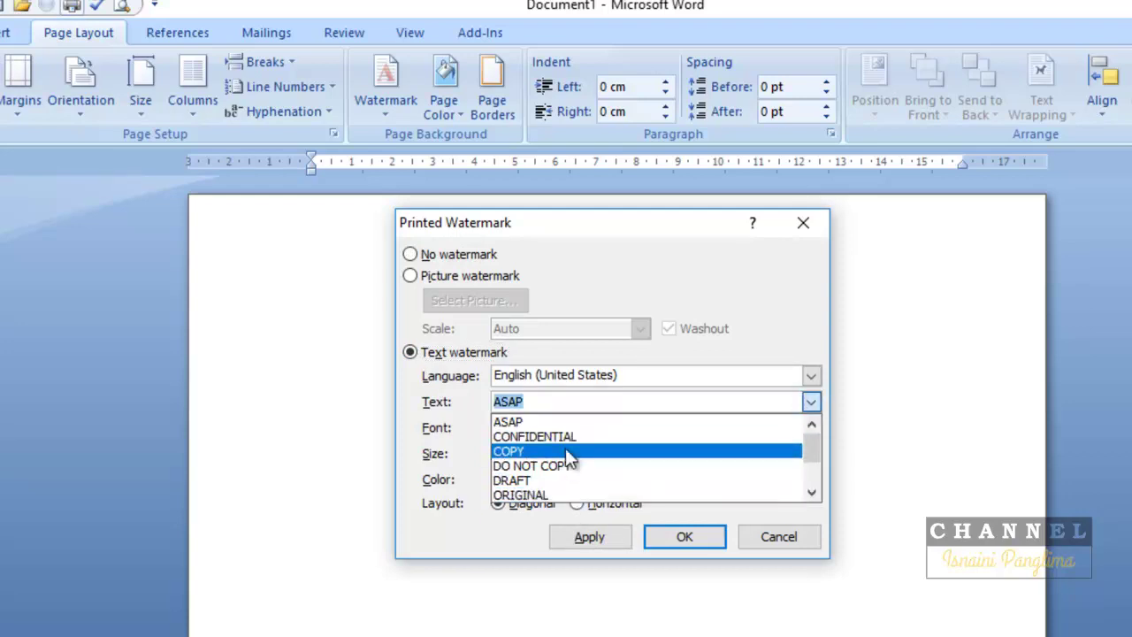
{"action": "scroll", "coordinate": [590, 460], "scroll_direction": "down", "scroll_amount": 2}
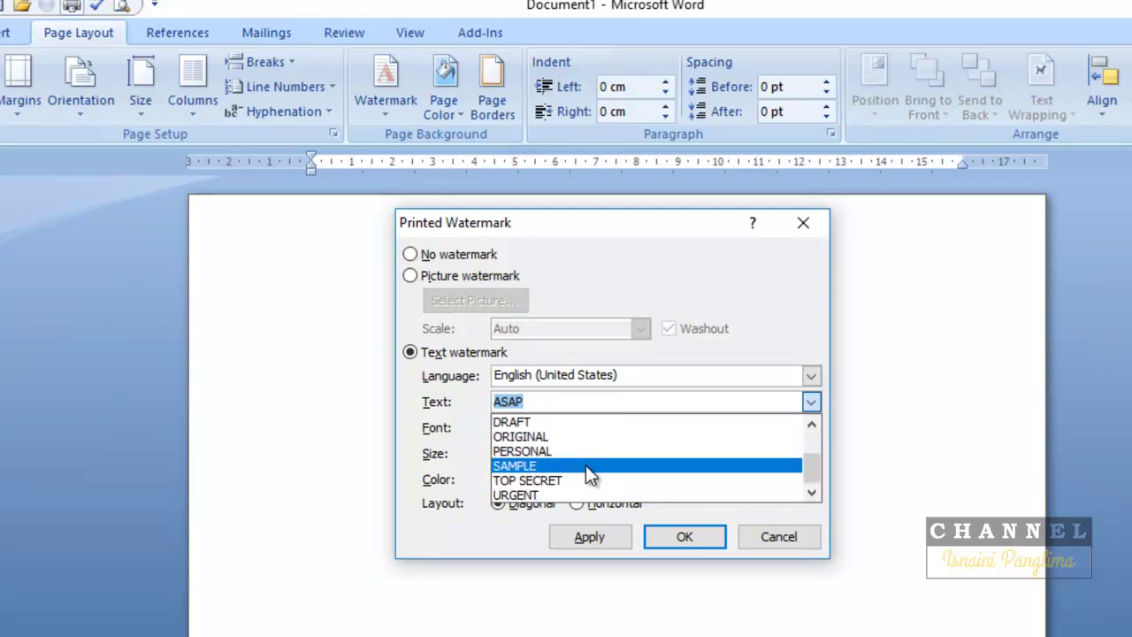
{"action": "scroll", "coordinate": [576, 480], "scroll_direction": "up", "scroll_amount": 1}
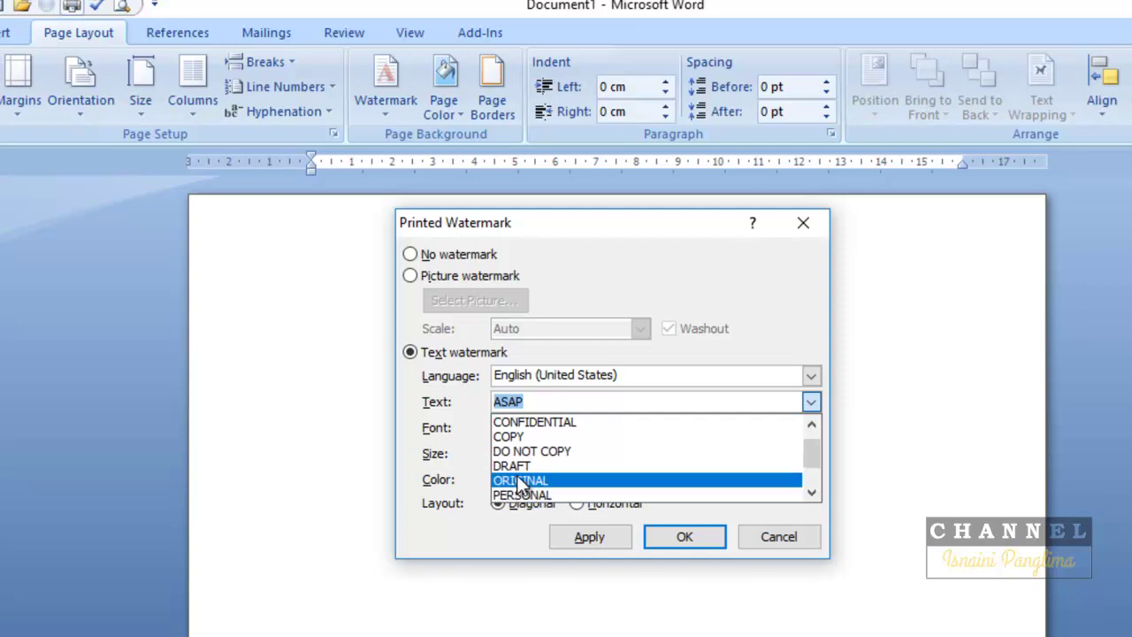
{"action": "left_click", "coordinate": [544, 463]}
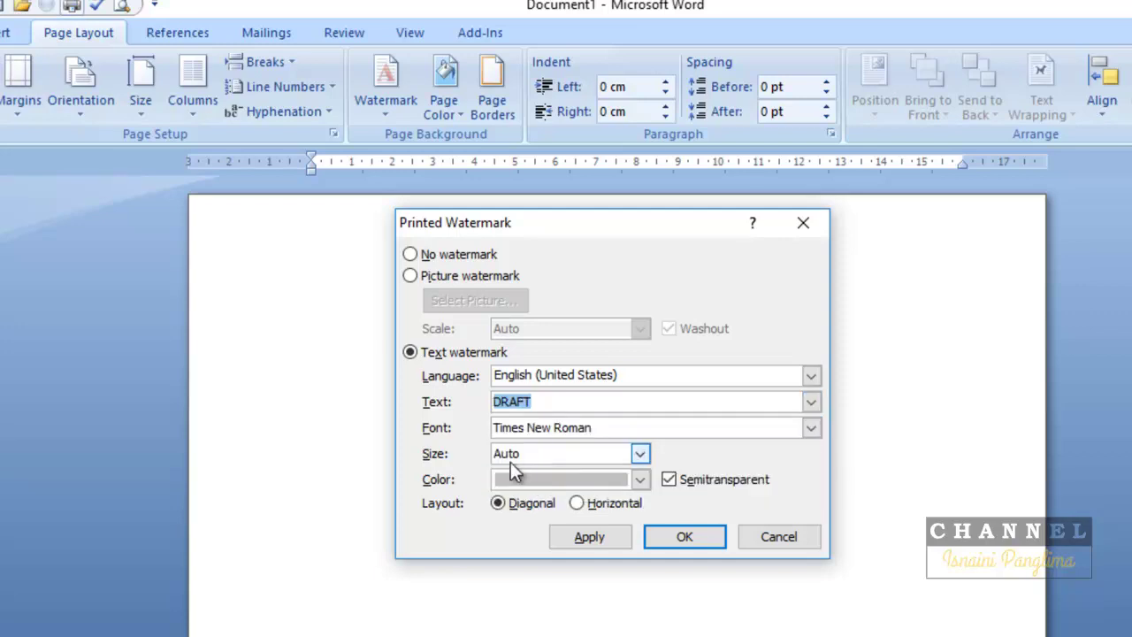
{"action": "left_click", "coordinate": [683, 540]}
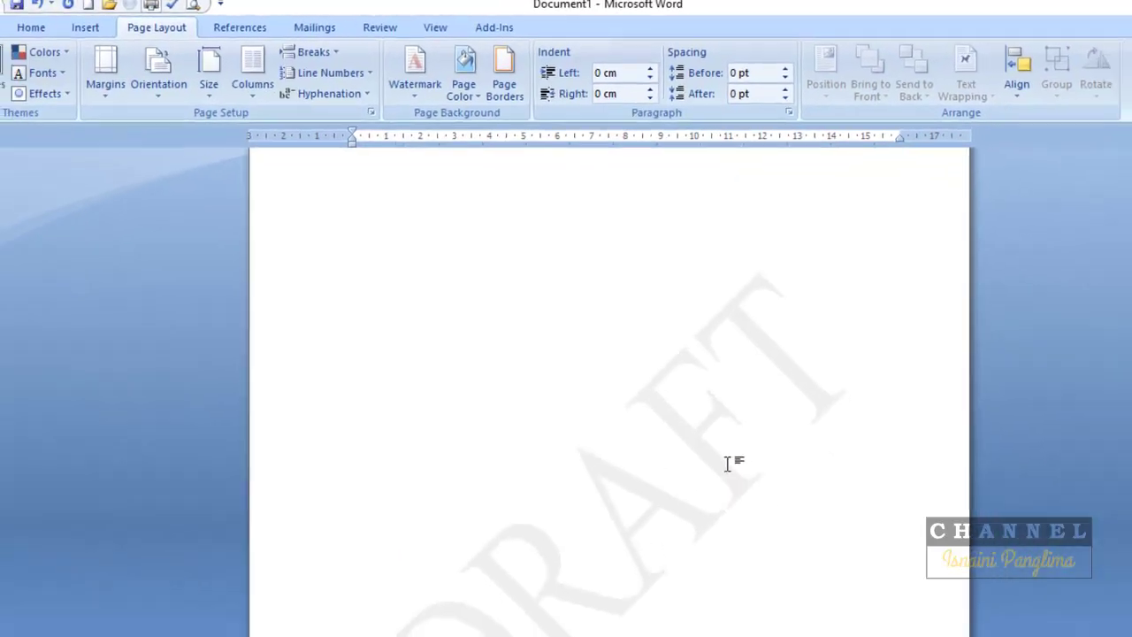
Step: Check the diagonal DRAFT watermark on the page, then launch Word 2010
{"action": "scroll", "coordinate": [594, 451], "scroll_direction": "up", "scroll_amount": 1}
{"action": "scroll", "coordinate": [602, 451], "scroll_direction": "up", "scroll_amount": 5}
{"action": "scroll", "coordinate": [620, 454], "scroll_direction": "down", "scroll_amount": 5}
{"action": "scroll", "coordinate": [622, 456], "scroll_direction": "down", "scroll_amount": 7}
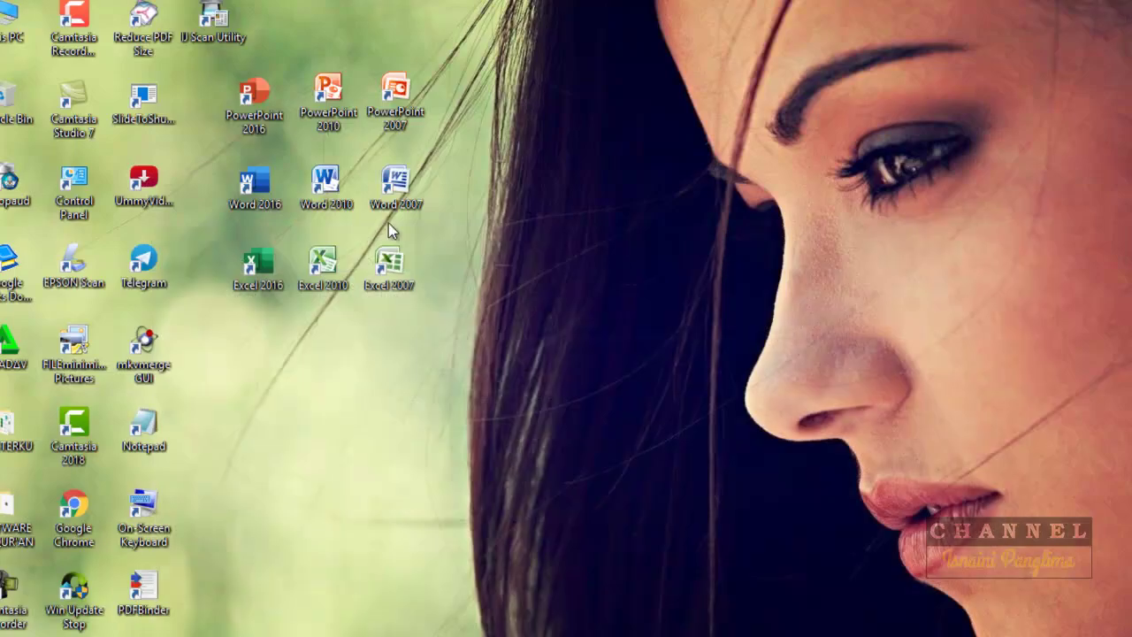
{"action": "double_click", "coordinate": [326, 186]}
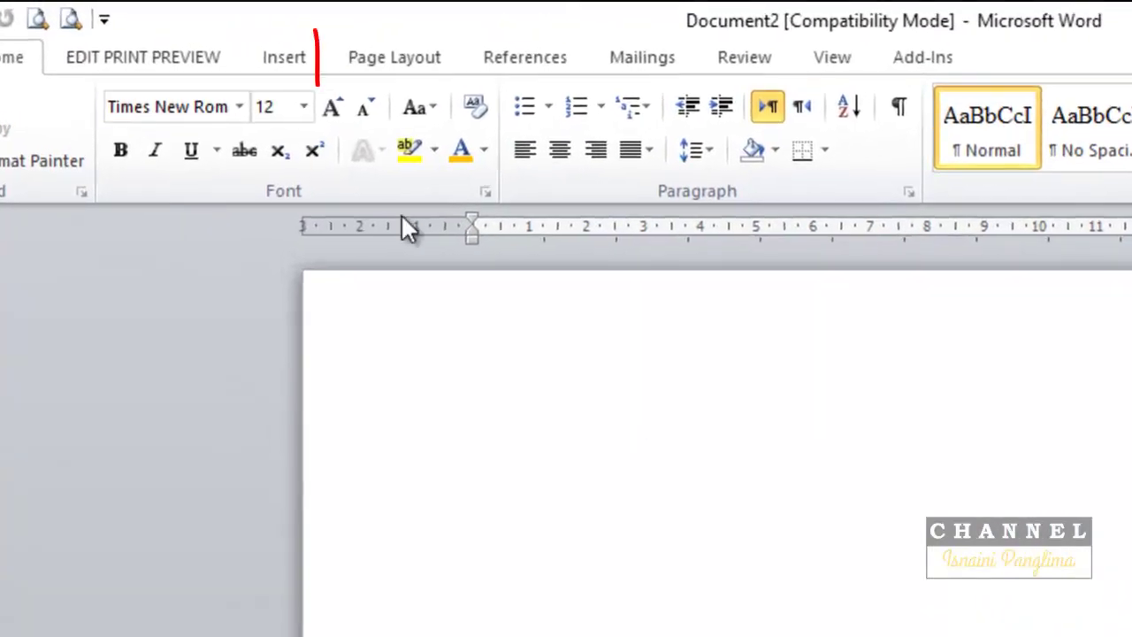
Step: Apply the preset URGENT 1 watermark from the Page Layout watermark gallery in Word 2010
{"action": "left_click", "coordinate": [397, 71]}
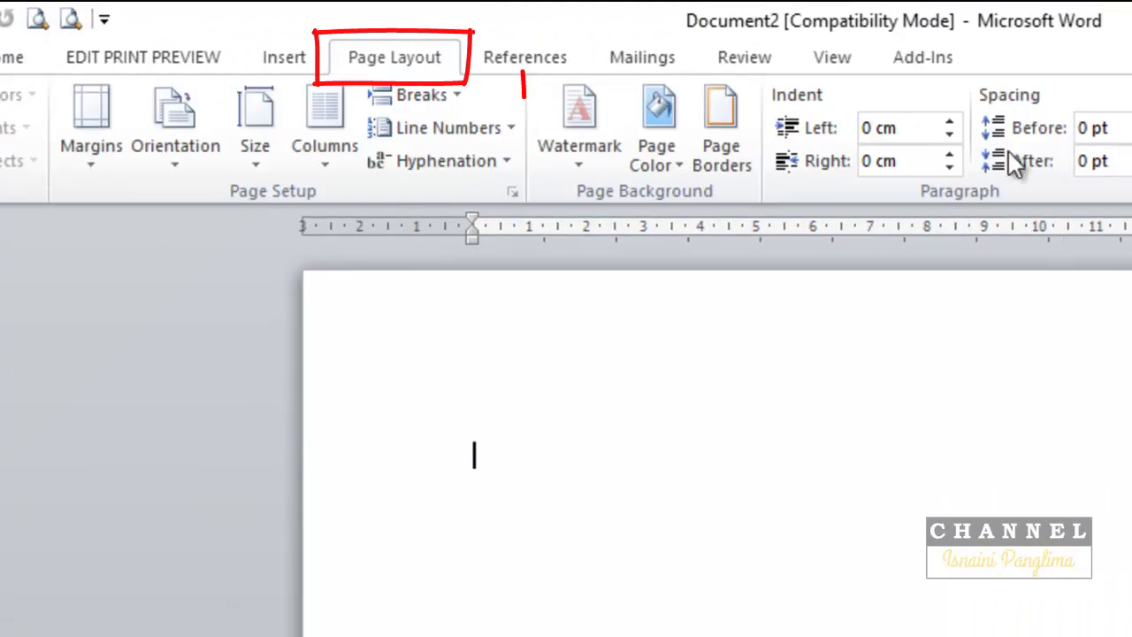
{"action": "left_click", "coordinate": [582, 168]}
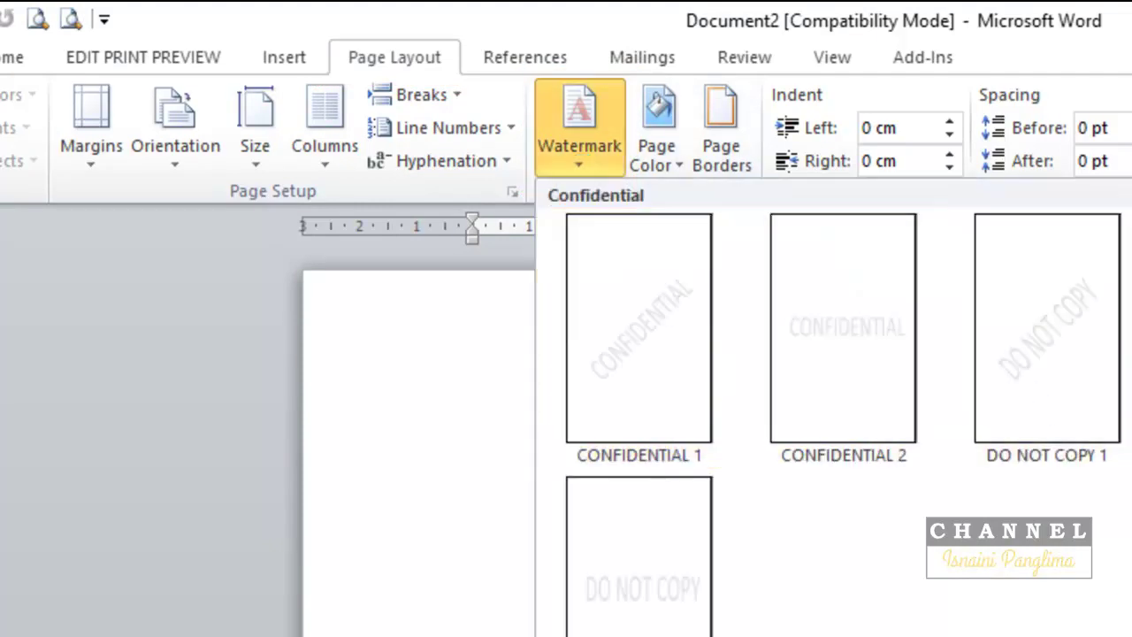
{"action": "scroll", "coordinate": [557, 458], "scroll_direction": "down", "scroll_amount": 3}
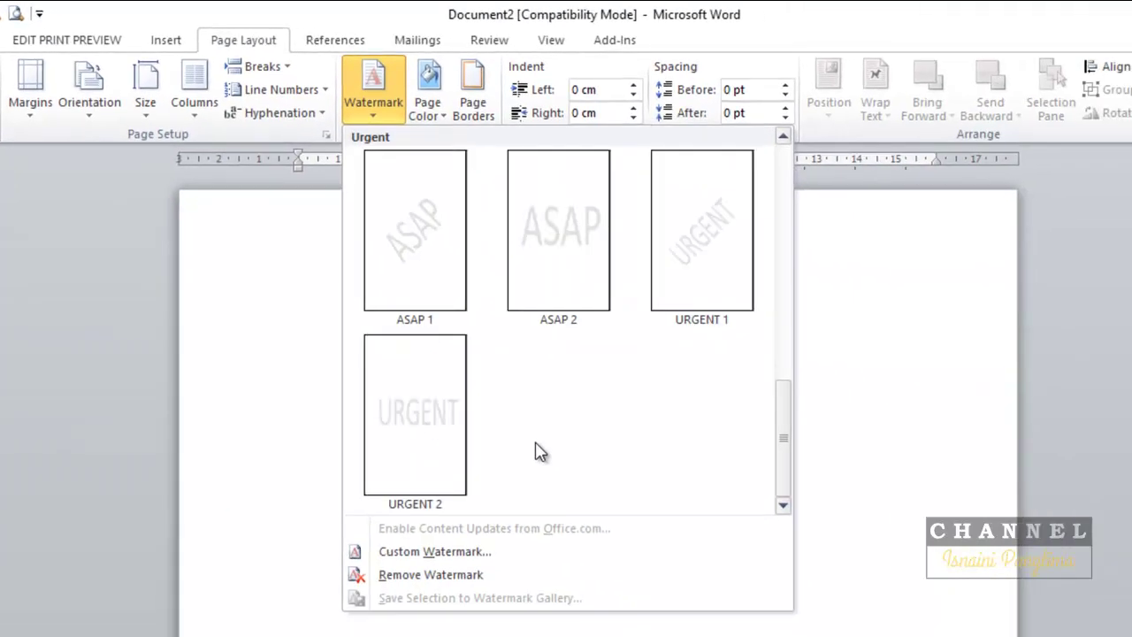
{"action": "left_click", "coordinate": [711, 253]}
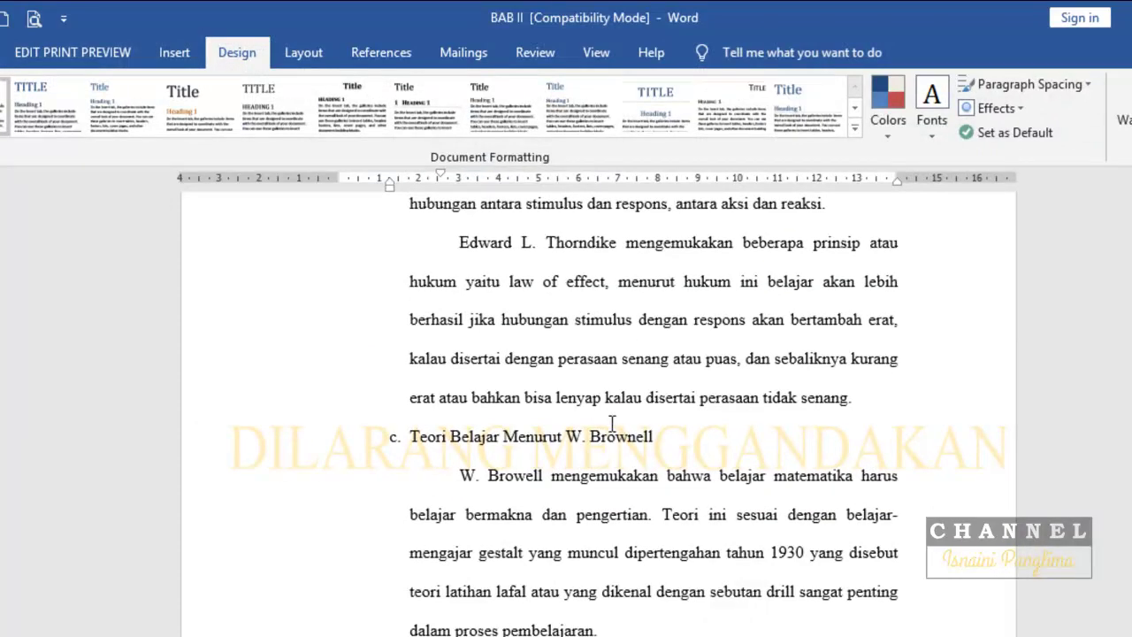
Step: Return to page 1 and remove the DILARANG MENGGANDAKAN watermark from the BAB II chapter
{"action": "scroll", "coordinate": [612, 423], "scroll_direction": "up", "scroll_amount": 2}
{"action": "scroll", "coordinate": [614, 412], "scroll_direction": "up", "scroll_amount": 2}
{"action": "scroll", "coordinate": [1084, 295], "scroll_direction": "up", "scroll_amount": 1}
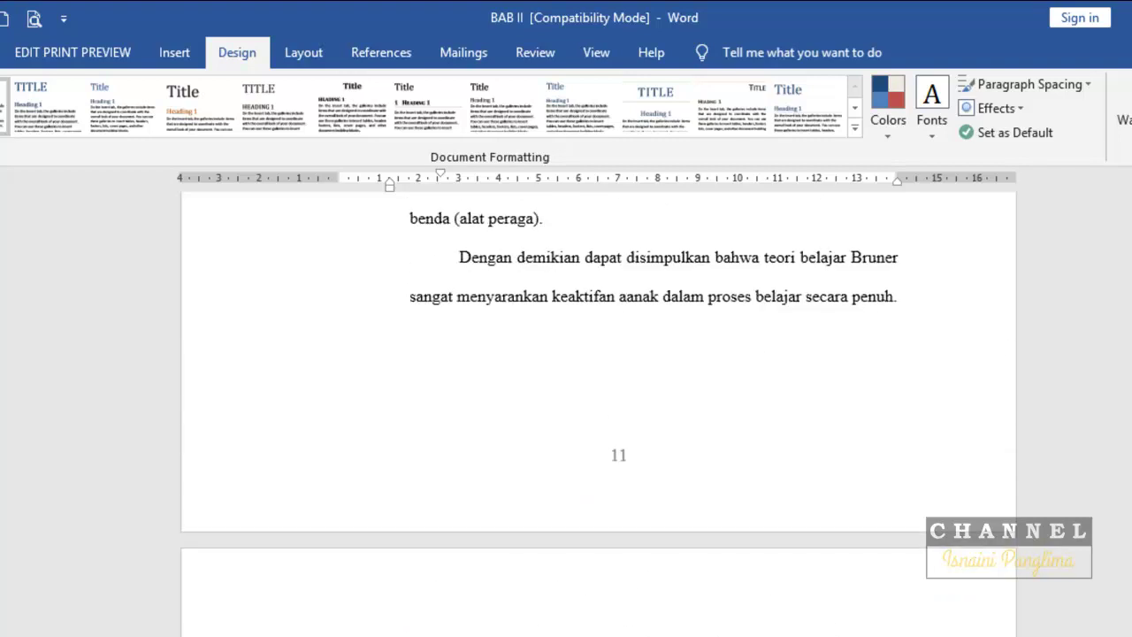
{"action": "left_click_drag", "start_coordinate": [1127, 442], "coordinate": [1128, 204]}
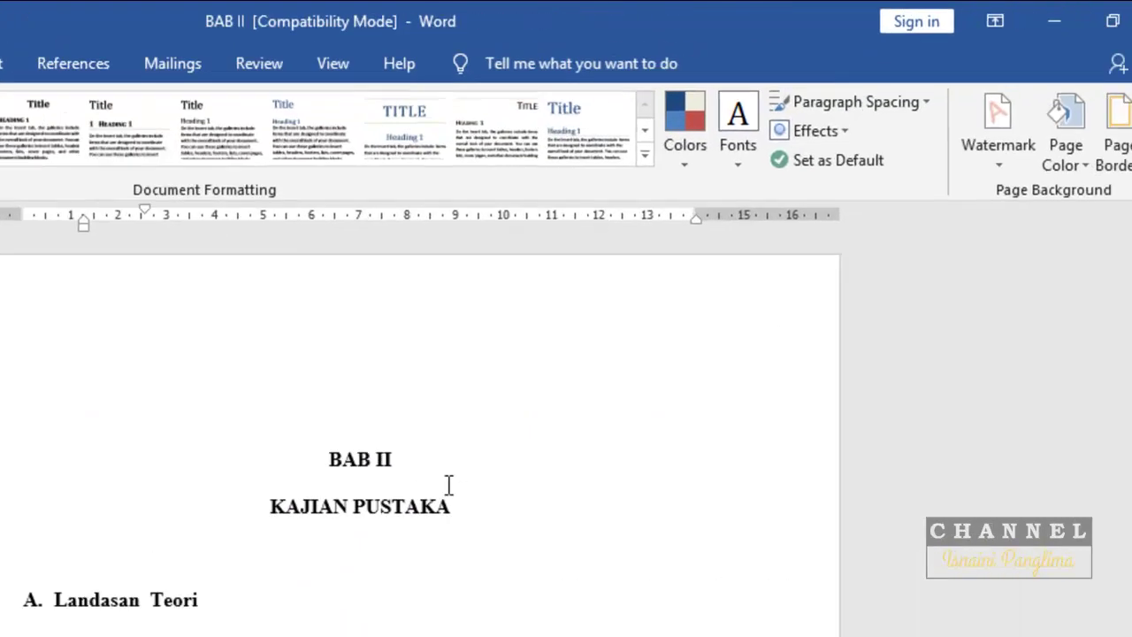
{"action": "left_click", "coordinate": [905, 189]}
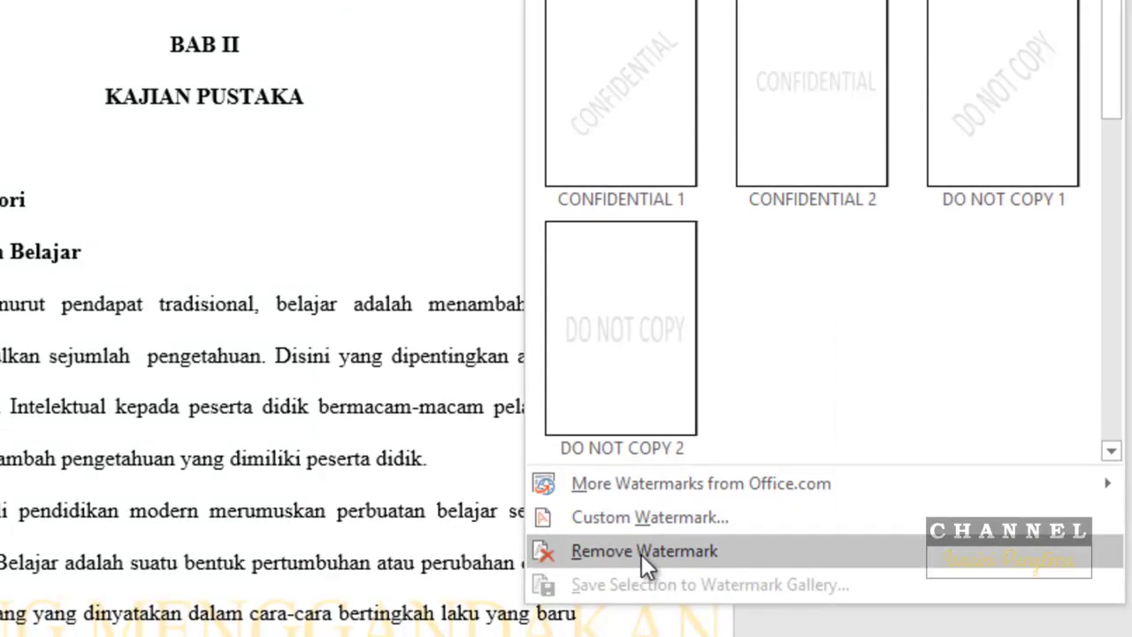
{"action": "left_click", "coordinate": [642, 554]}
{"action": "scroll", "coordinate": [629, 427], "scroll_direction": "up", "scroll_amount": 1}
{"action": "scroll", "coordinate": [610, 442], "scroll_direction": "up", "scroll_amount": 6}
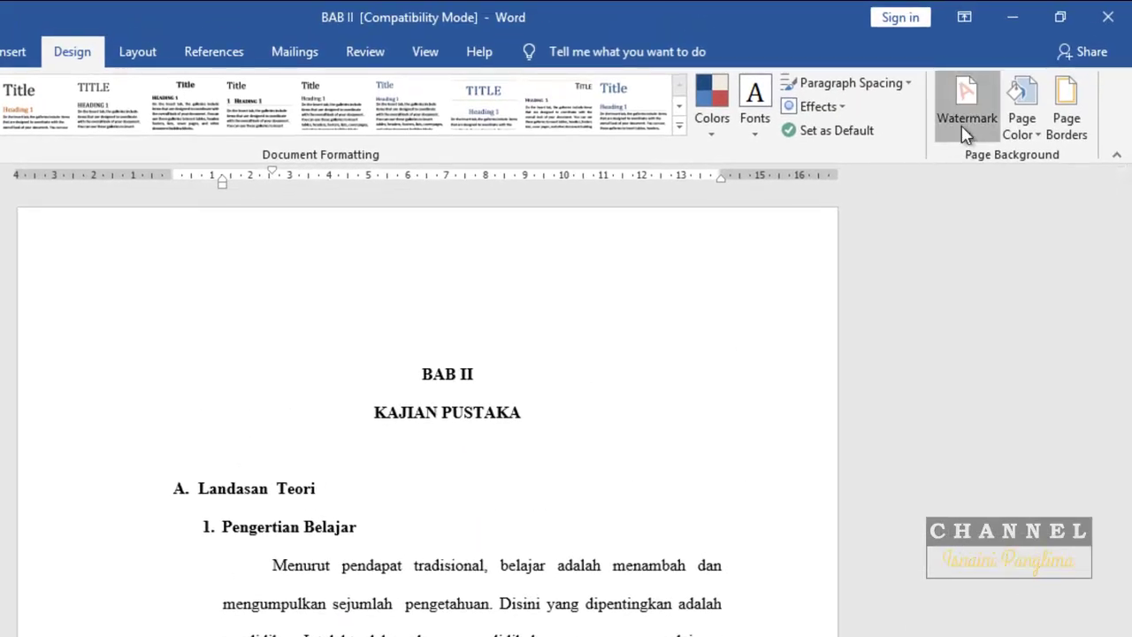
Step: Apply the DO NOT COPY 1 preset from the Confidential section, then check it across pages
{"action": "left_click", "coordinate": [965, 129]}
{"action": "scroll", "coordinate": [824, 454], "scroll_direction": "down", "scroll_amount": 5}
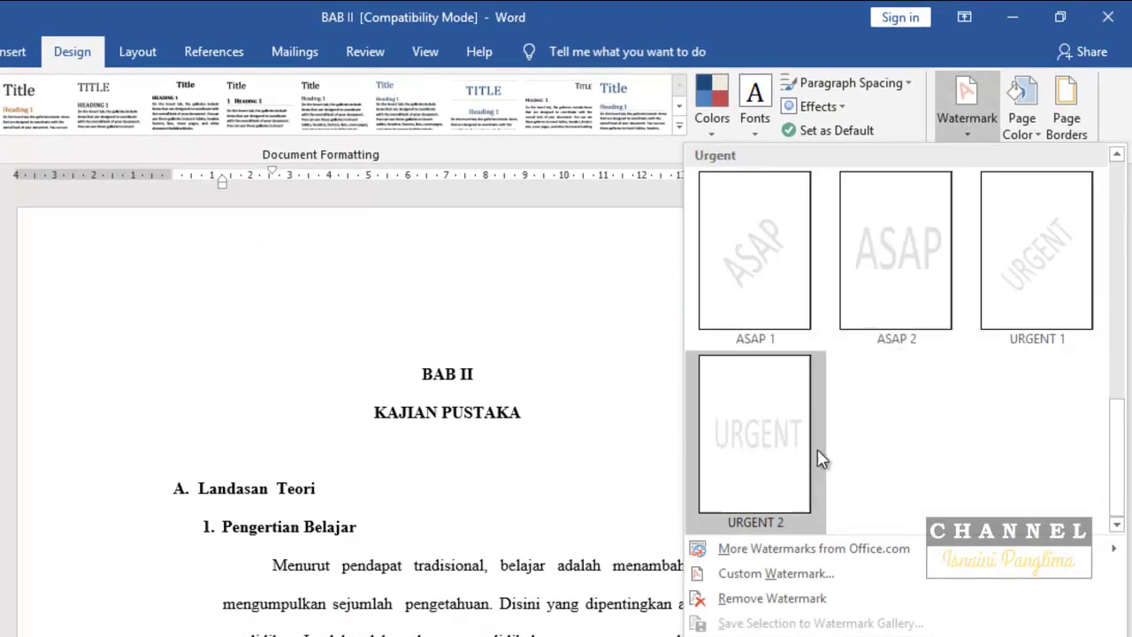
{"action": "scroll", "coordinate": [867, 417], "scroll_direction": "up", "scroll_amount": 3}
{"action": "scroll", "coordinate": [898, 451], "scroll_direction": "up", "scroll_amount": 2}
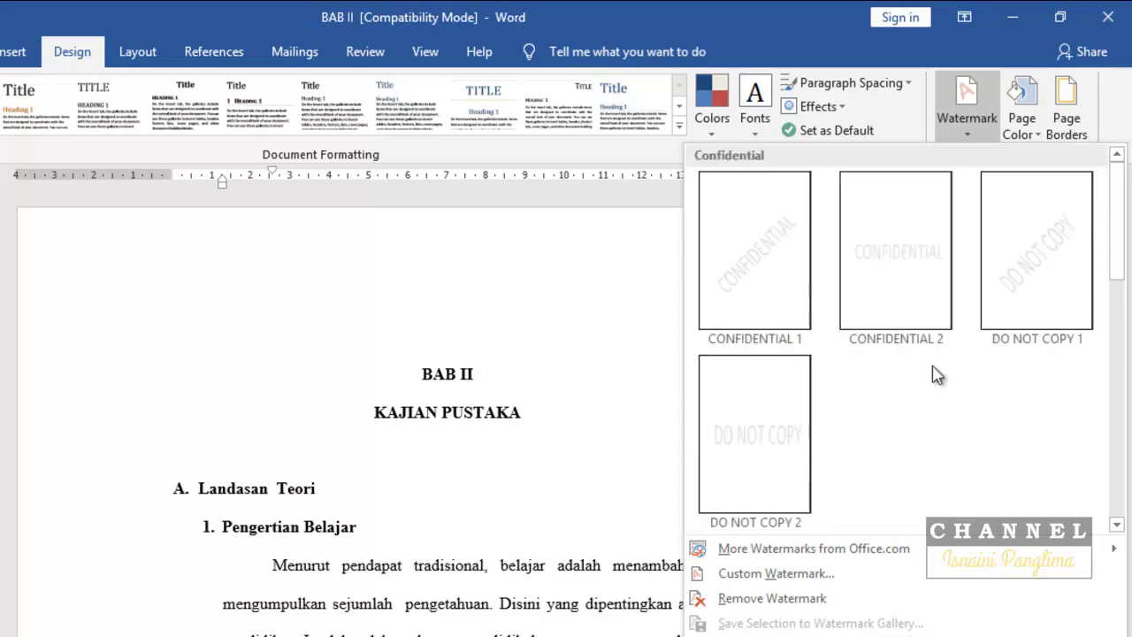
{"action": "left_click", "coordinate": [1024, 275]}
{"action": "scroll", "coordinate": [649, 468], "scroll_direction": "down", "scroll_amount": 3}
{"action": "scroll", "coordinate": [637, 488], "scroll_direction": "down", "scroll_amount": 2}
{"action": "scroll", "coordinate": [637, 488], "scroll_direction": "up", "scroll_amount": 1}
{"action": "scroll", "coordinate": [637, 488], "scroll_direction": "up", "scroll_amount": 2}
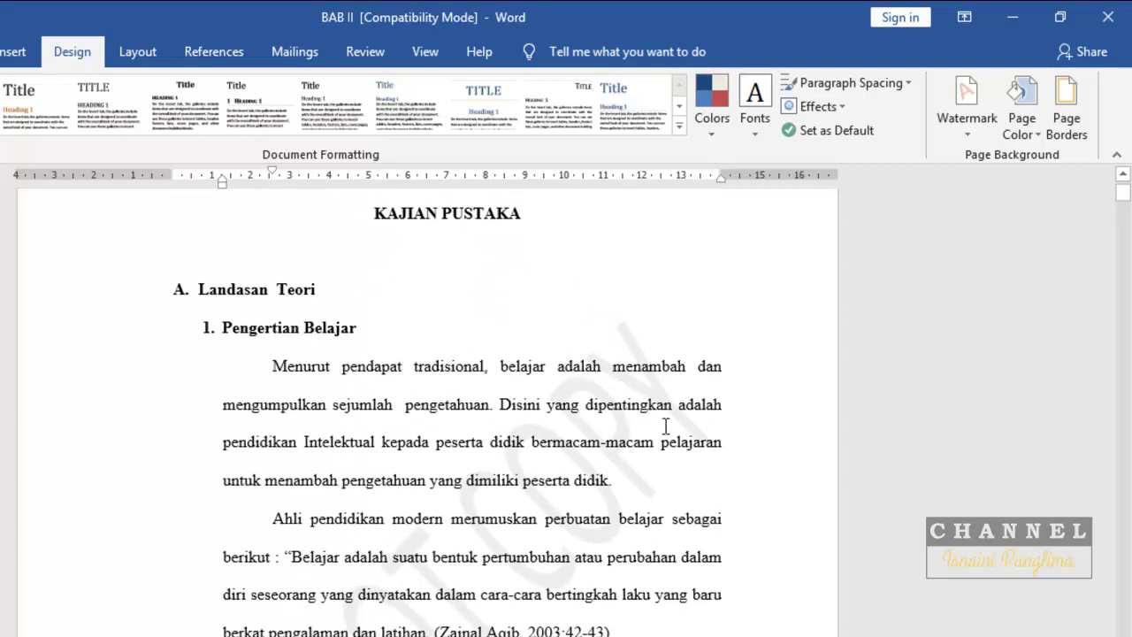